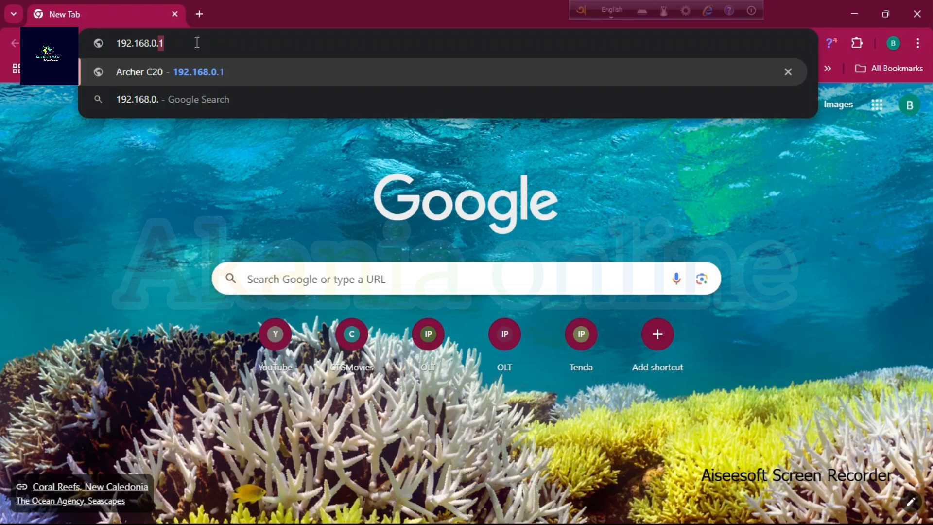
Open the router's setup page at 192.168.0.1.
text(1)
key(ctrl+a)
text(192.168)
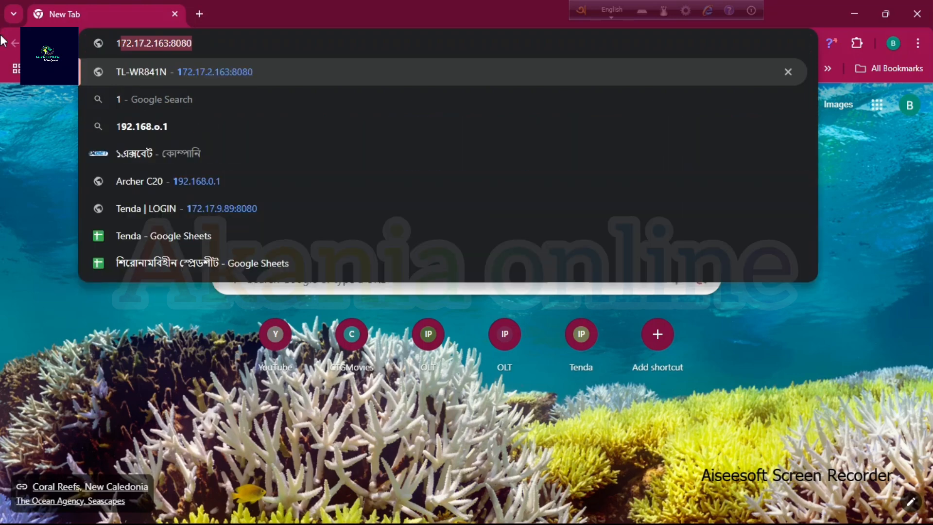
text(.1.1)
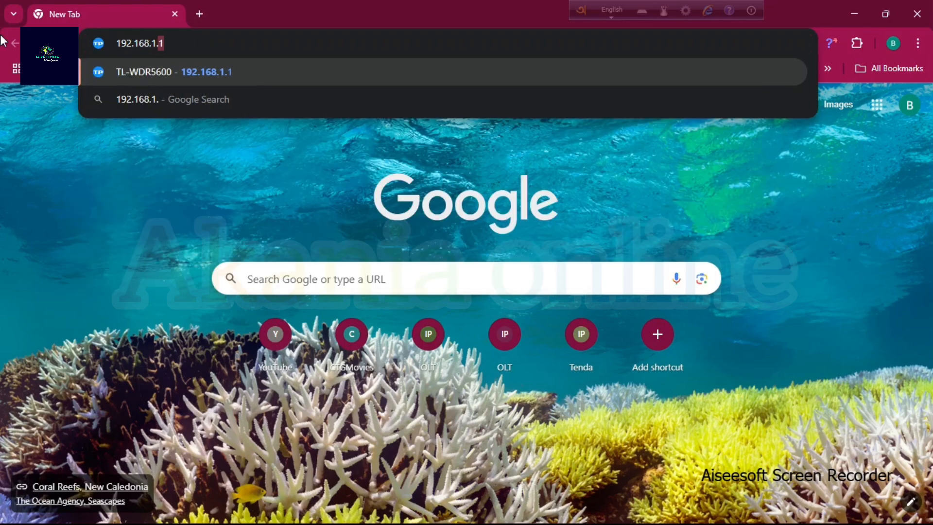
key(BackSpace)
key(BackSpace)
key(BackSpace)
text(0.1)
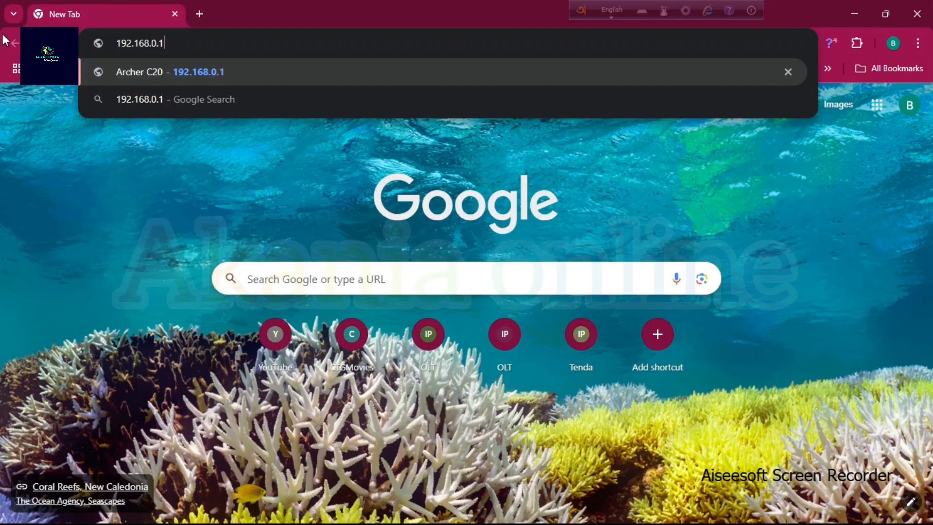
key(Return)
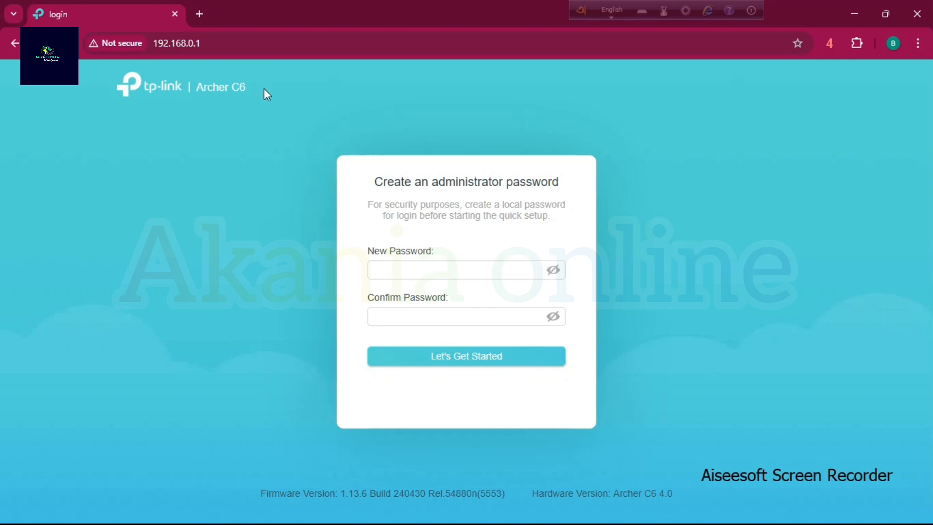
Enter the new administrator password and repeat it in the confirmation field.
drag(255, 89, 122, 99)
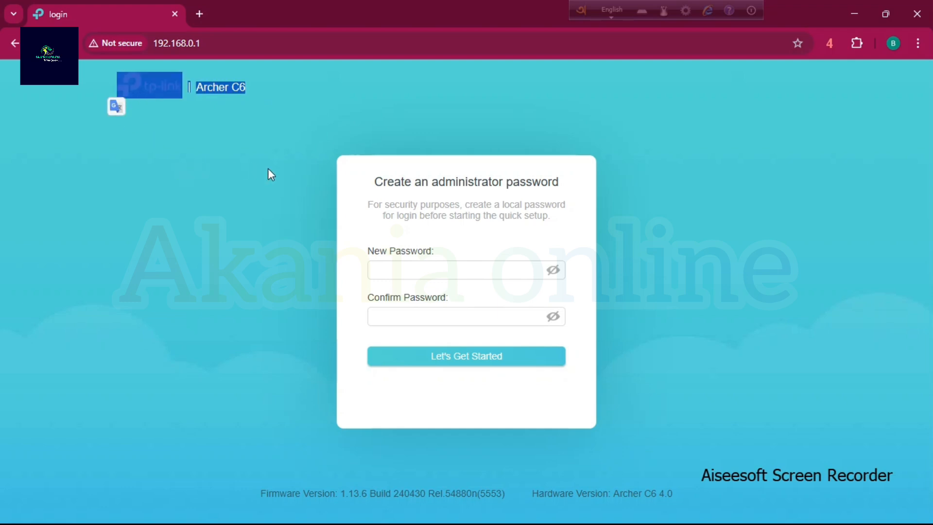
drag(365, 250, 440, 258)
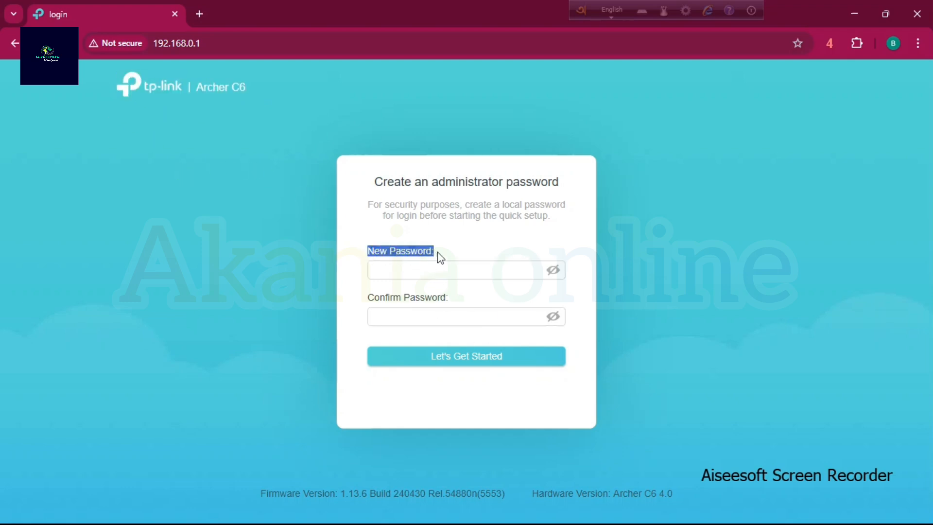
click(404, 265)
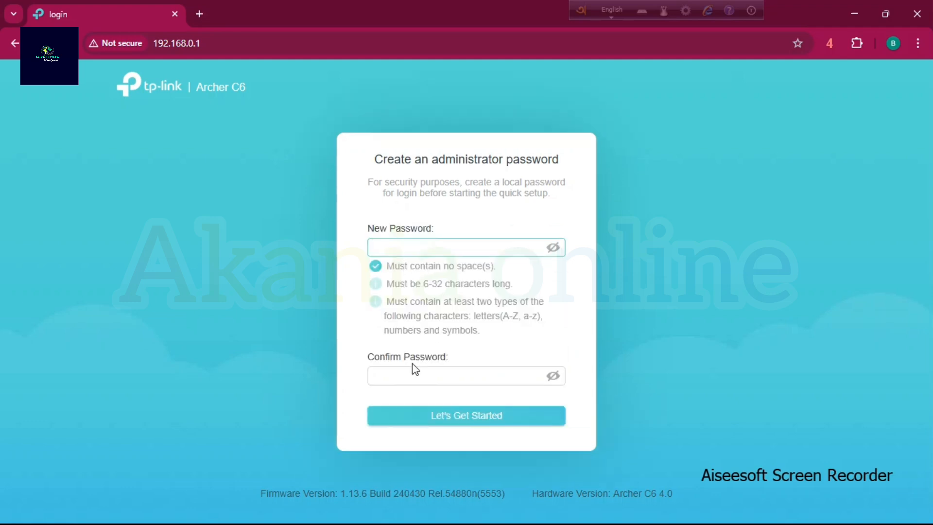
click(405, 375)
click(398, 254)
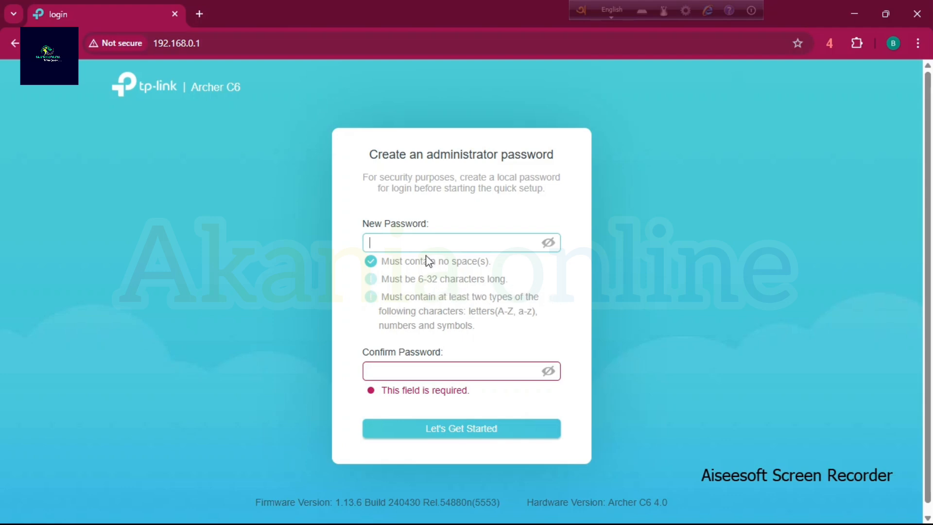
text(admin12)
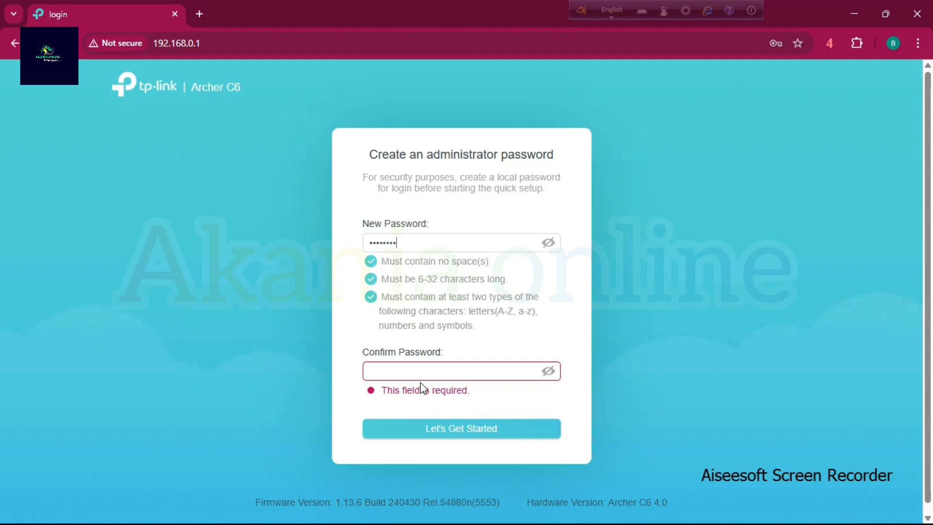
click(421, 384)
click(422, 312)
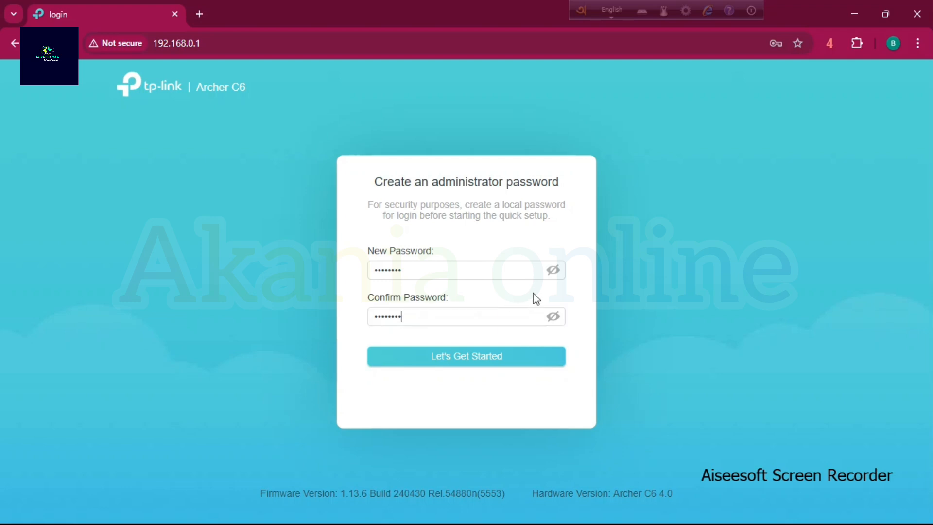
Reveal and hide both password entries to check them, and submit the administrator password to start the quick setup.
click(557, 273)
click(557, 273)
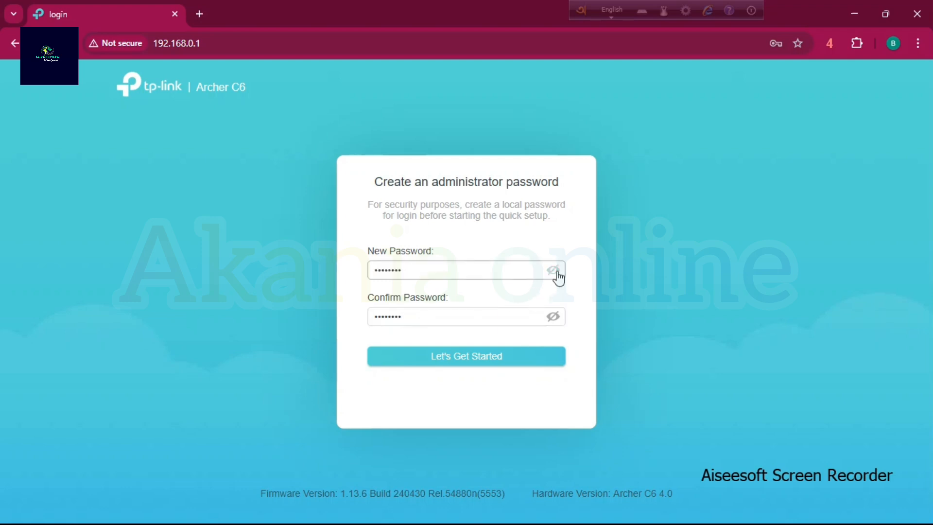
click(553, 317)
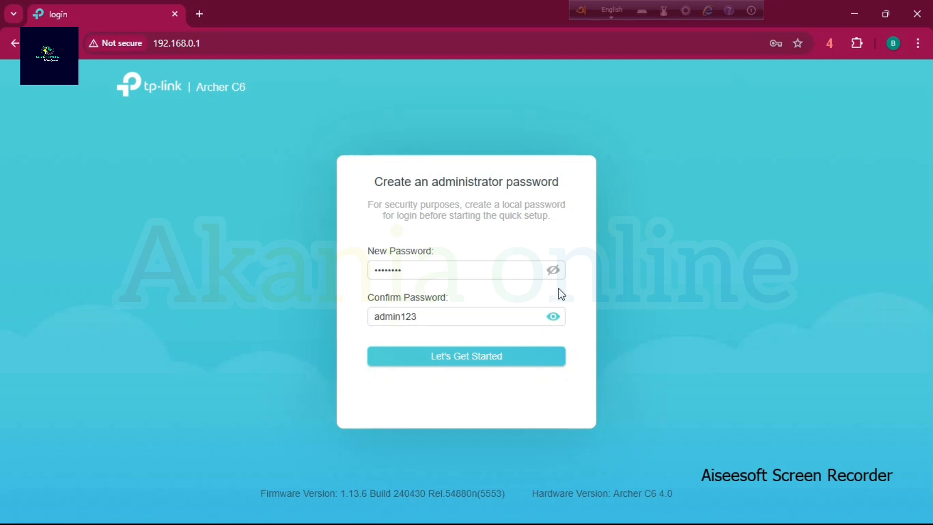
click(553, 271)
click(554, 270)
click(554, 317)
click(522, 357)
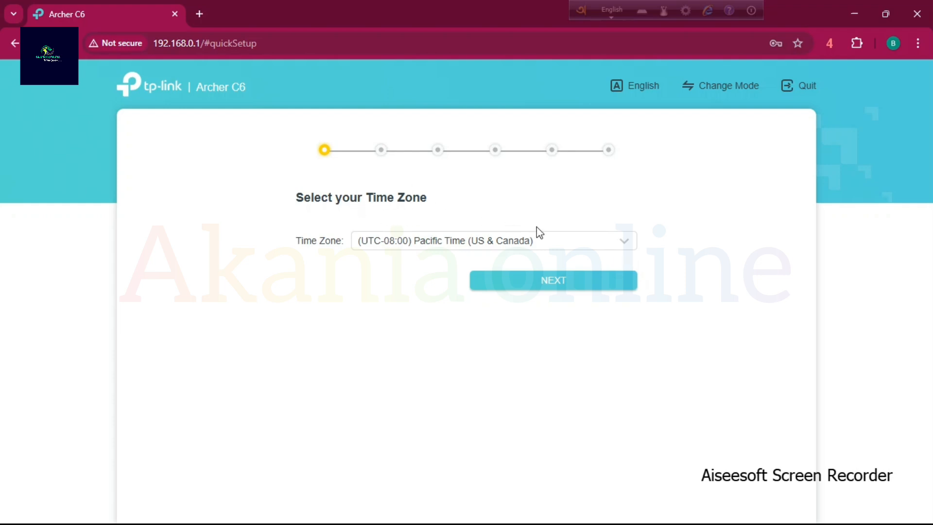
Set the router's time zone to (UTC+06:00) Dhaka and continue the quick setup.
click(588, 249)
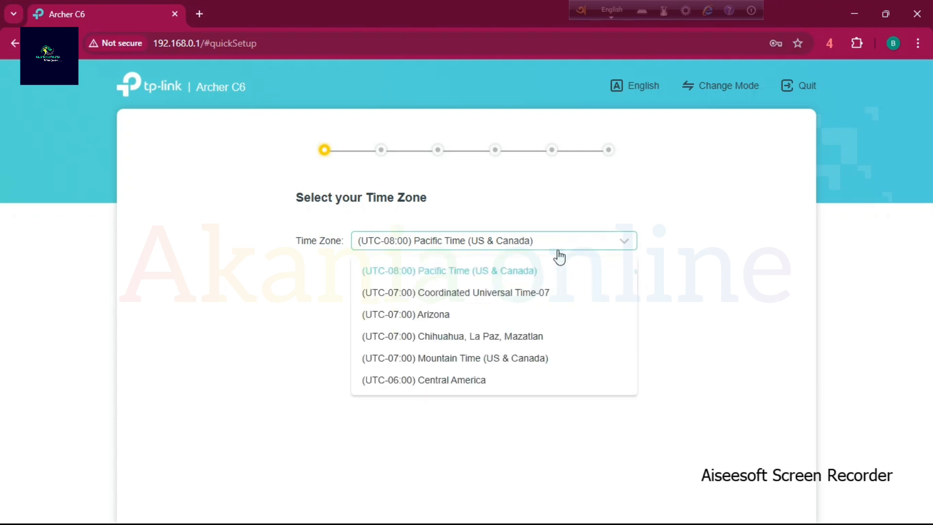
scroll(478, 346, down, 3)
scroll(479, 346, down, 15)
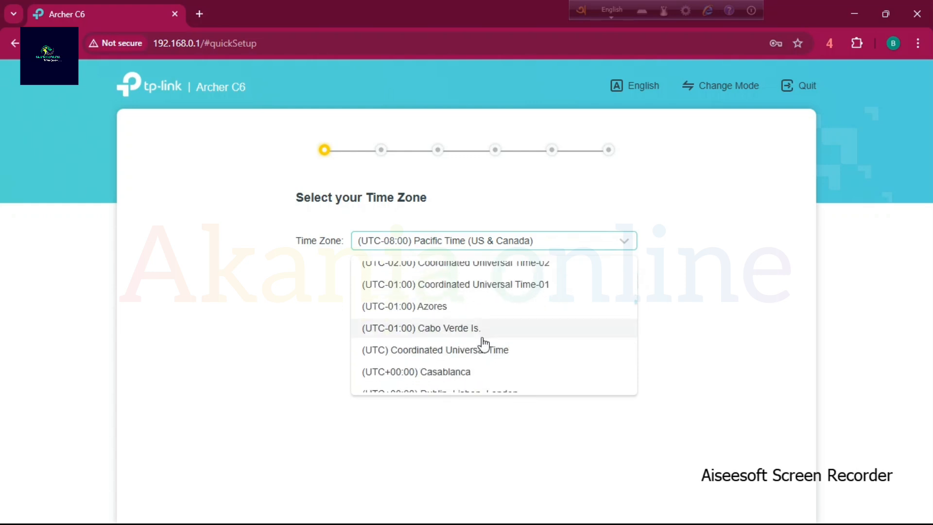
scroll(481, 343, down, 5)
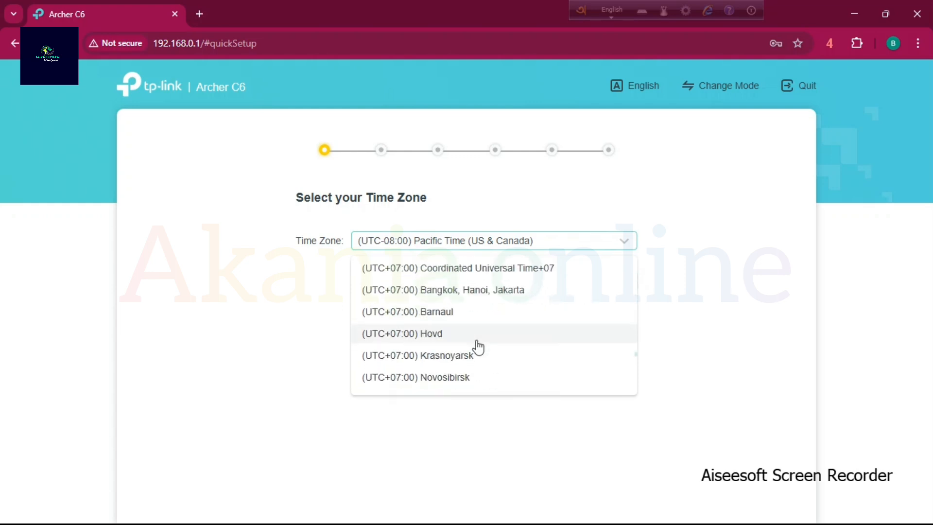
scroll(438, 306, up, 2)
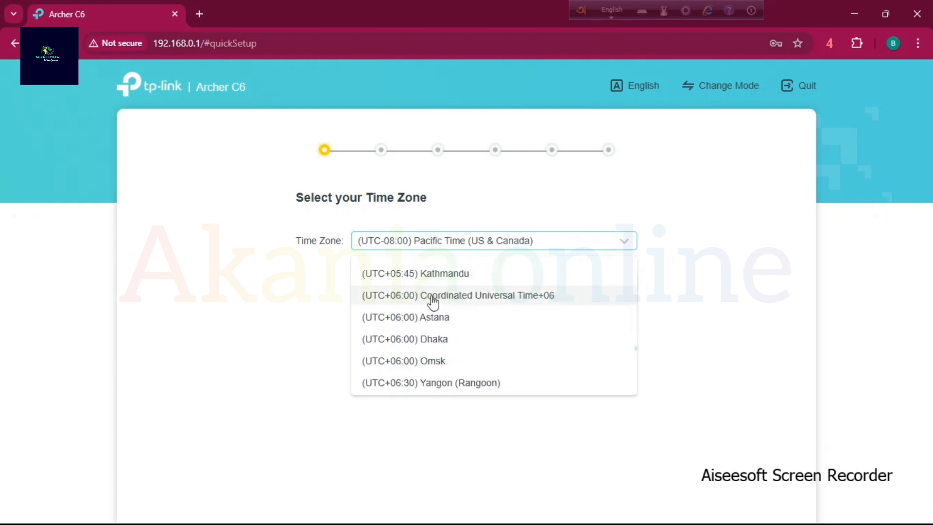
click(427, 342)
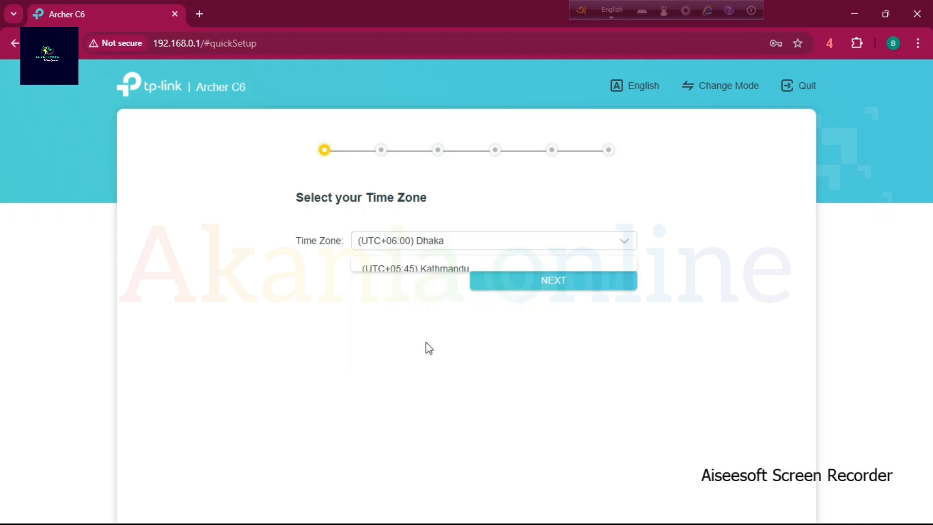
click(560, 290)
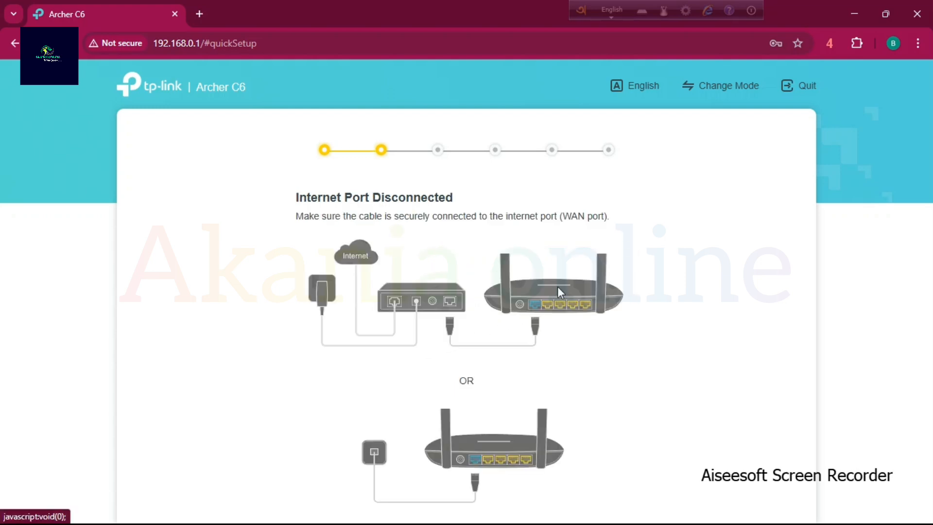
Retry the internet port connection check and skip it to reach the wireless settings.
scroll(547, 291, down, 2)
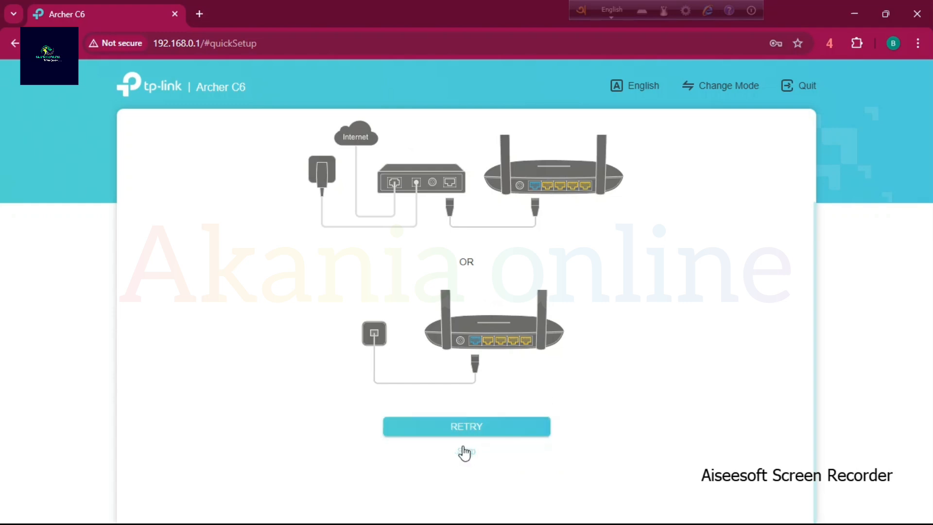
click(475, 427)
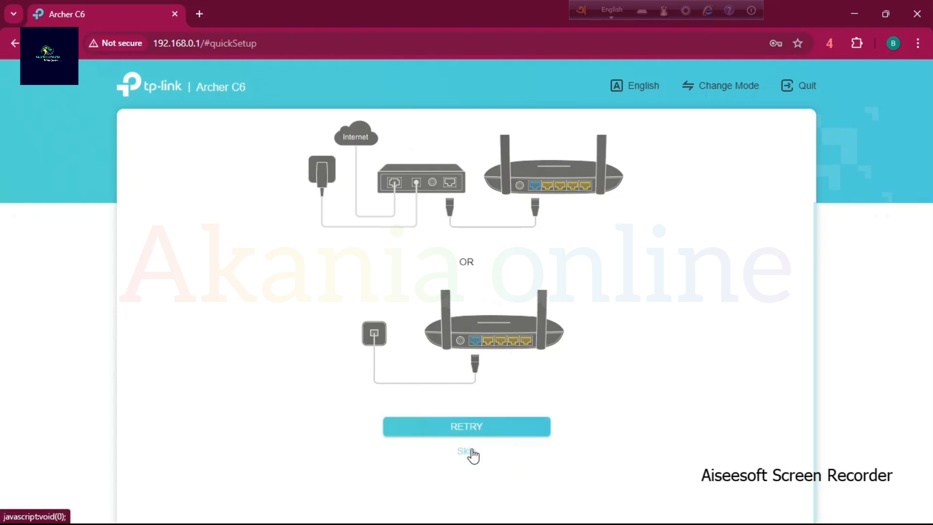
click(470, 452)
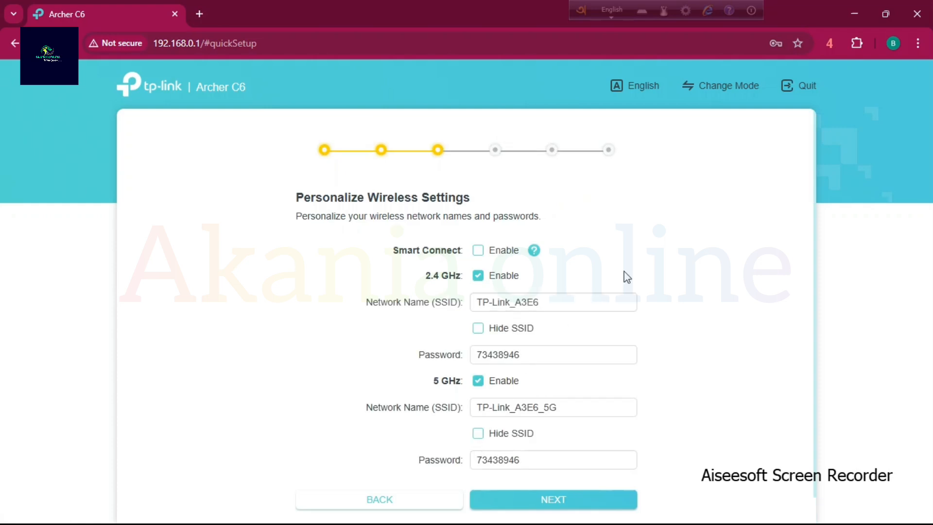
Try the Smart Connect option in the wireless settings and turn it off again.
drag(284, 203, 594, 223)
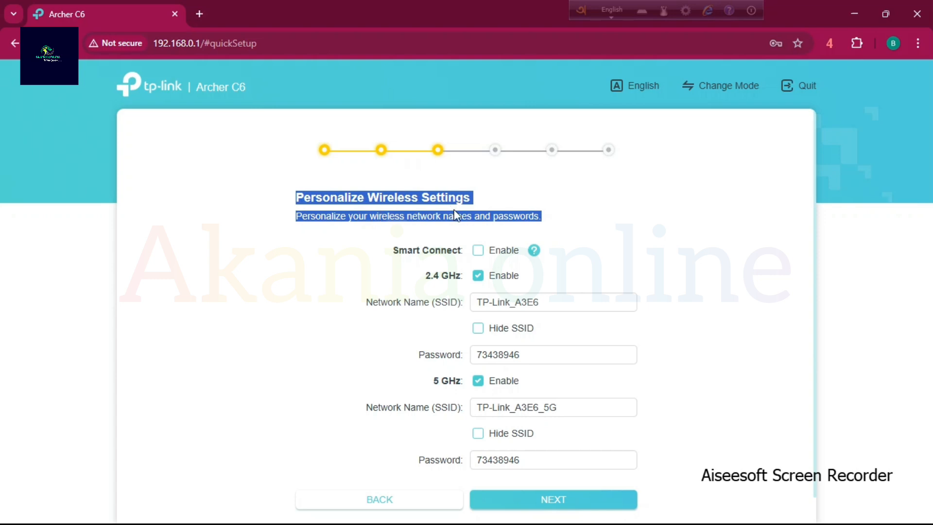
click(606, 248)
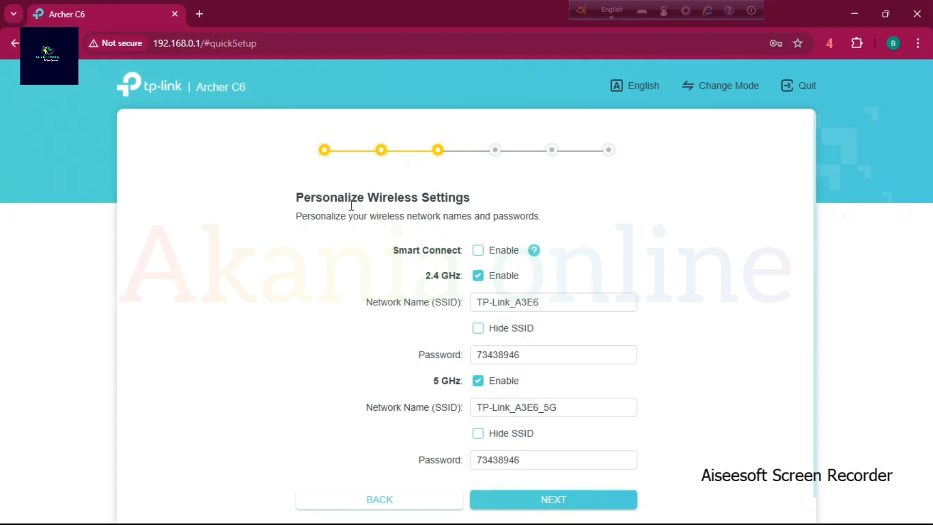
drag(392, 215, 629, 242)
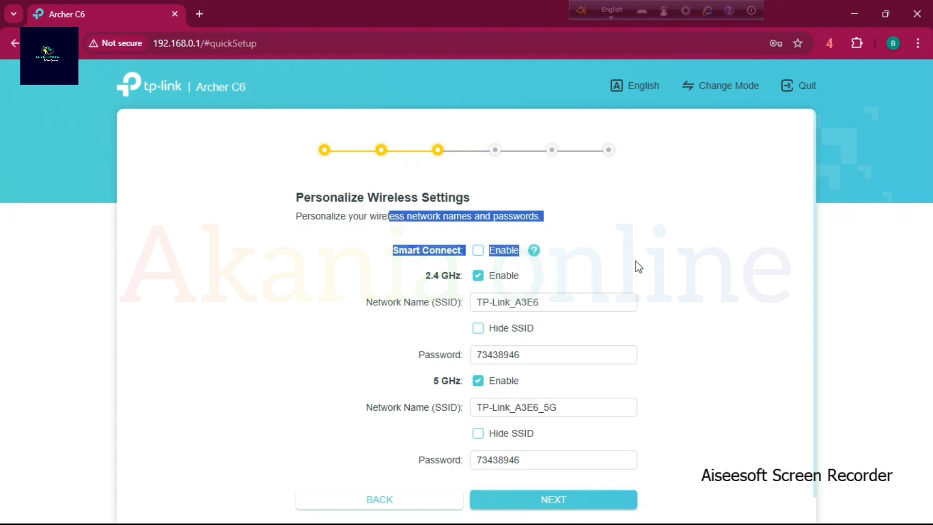
click(617, 256)
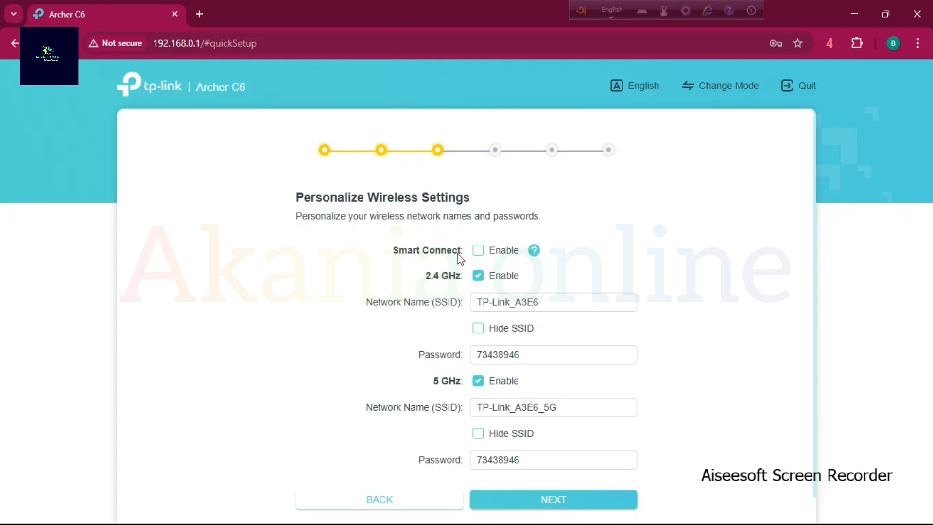
drag(398, 254, 603, 256)
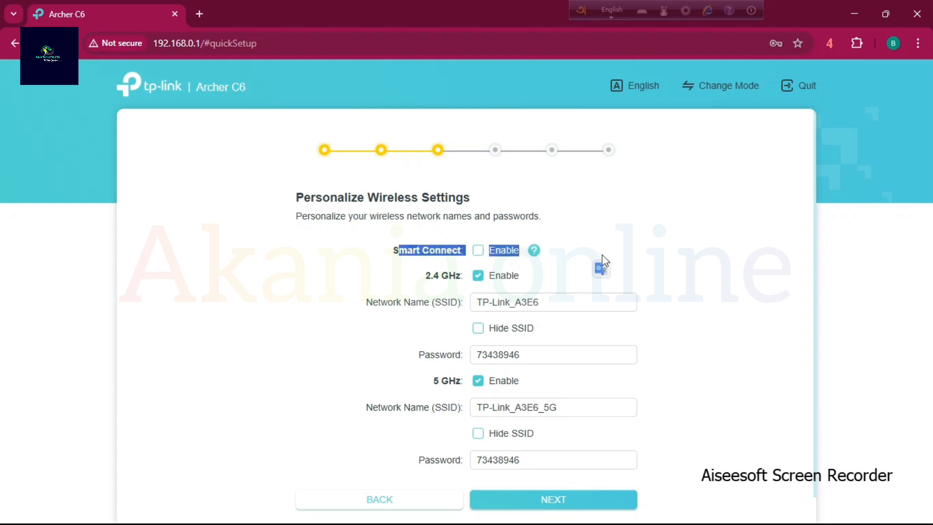
click(478, 250)
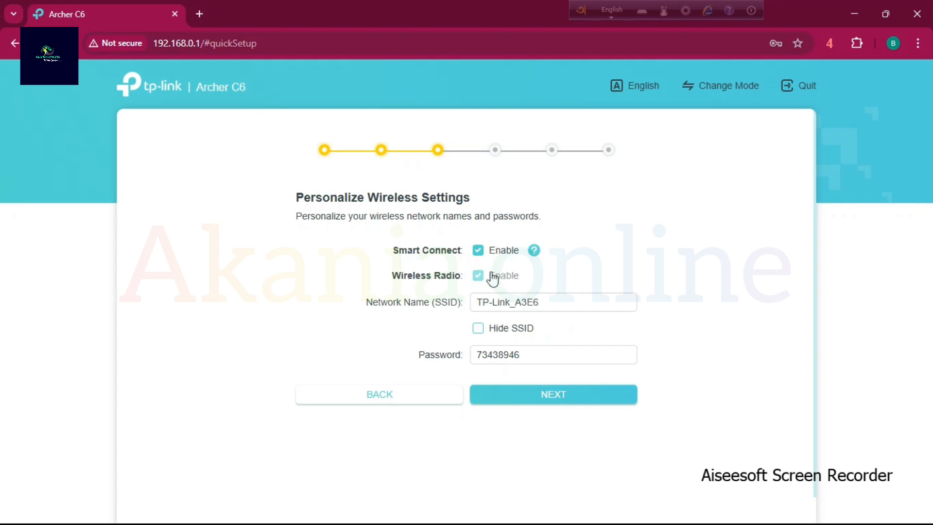
click(478, 252)
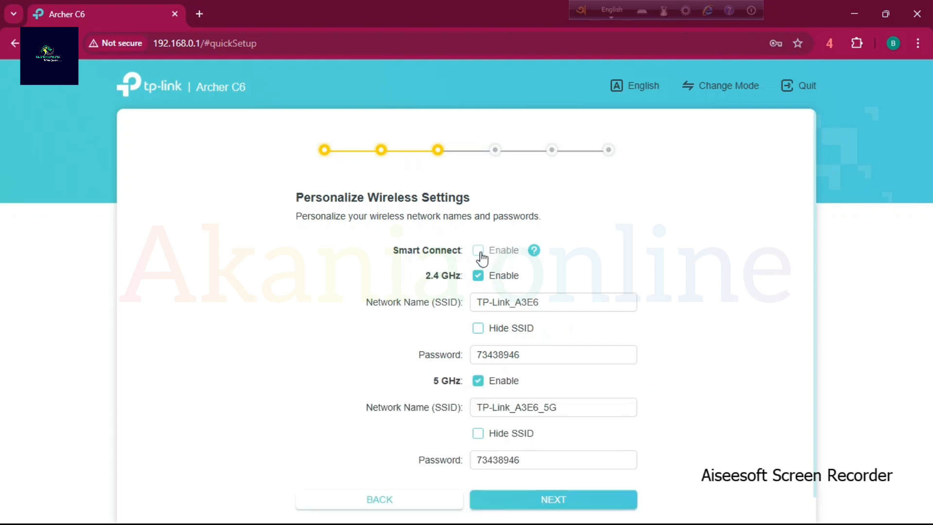
Replace the 2.4 GHz network name (SSID) with the owner's name.
drag(424, 276, 456, 278)
drag(433, 381, 469, 386)
scroll(656, 366, down, 2)
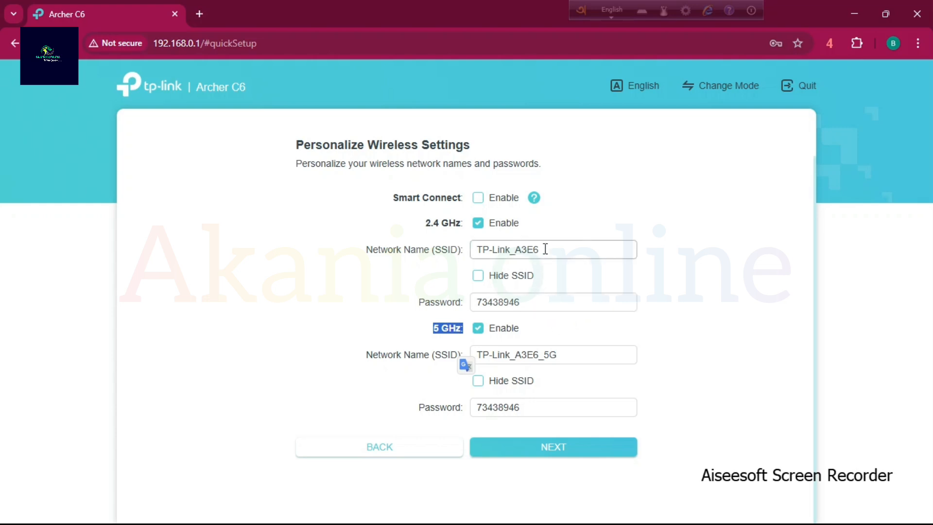
drag(545, 249, 349, 261)
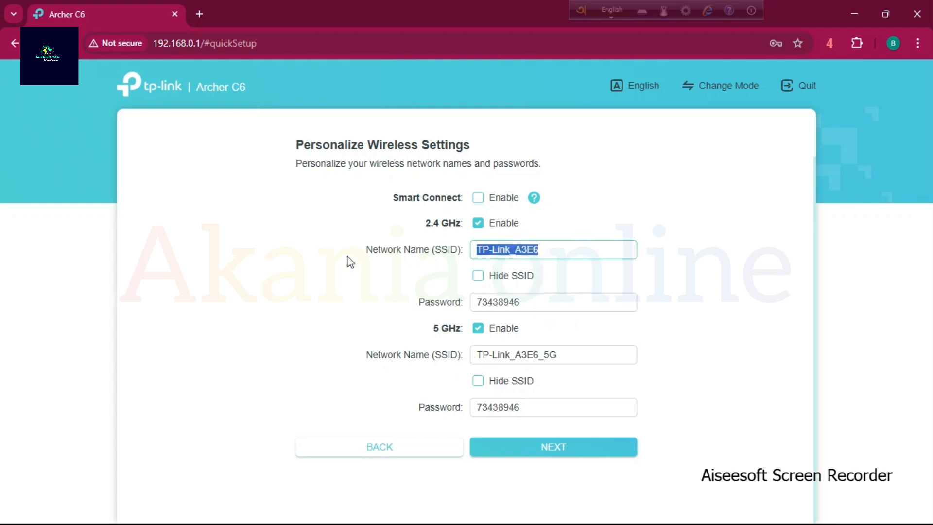
text(tanvir)
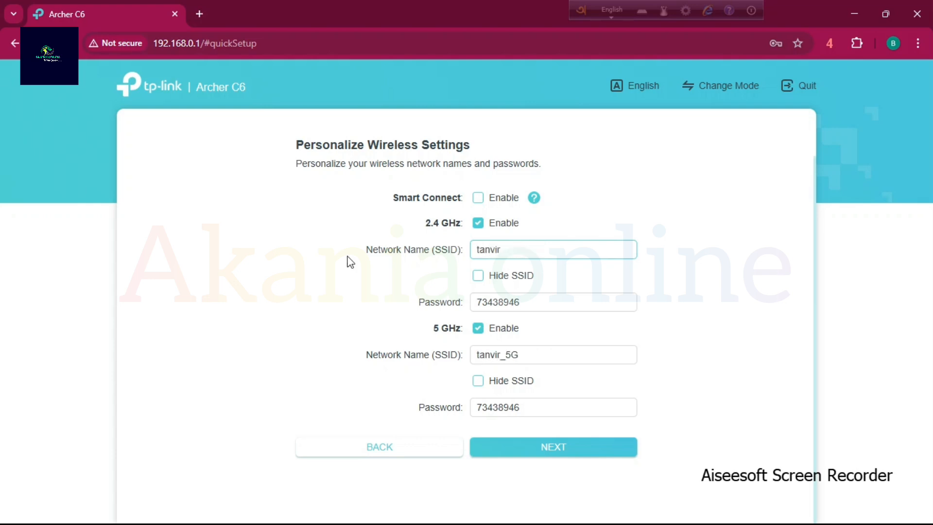
Replace the 2.4 GHz wireless password with the new Wi-Fi password.
drag(545, 303, 417, 308)
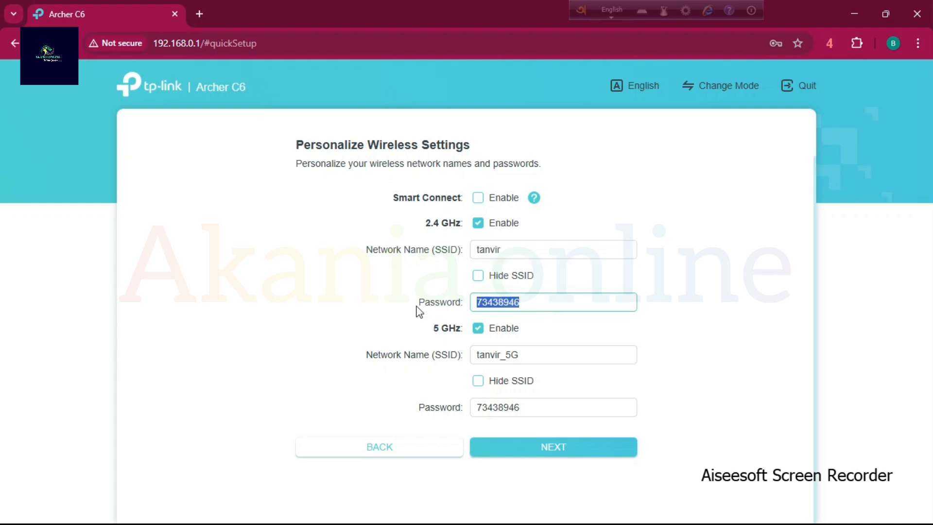
text(12345678)
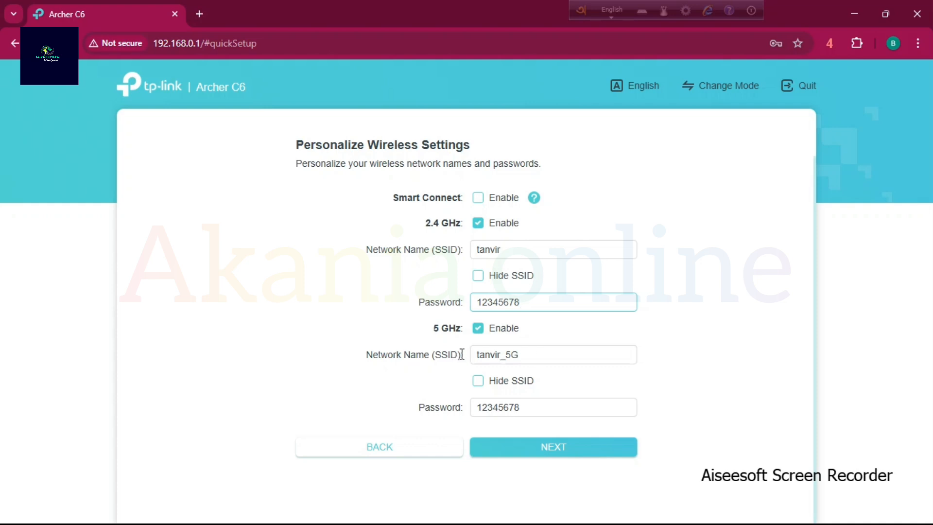
drag(460, 360, 321, 356)
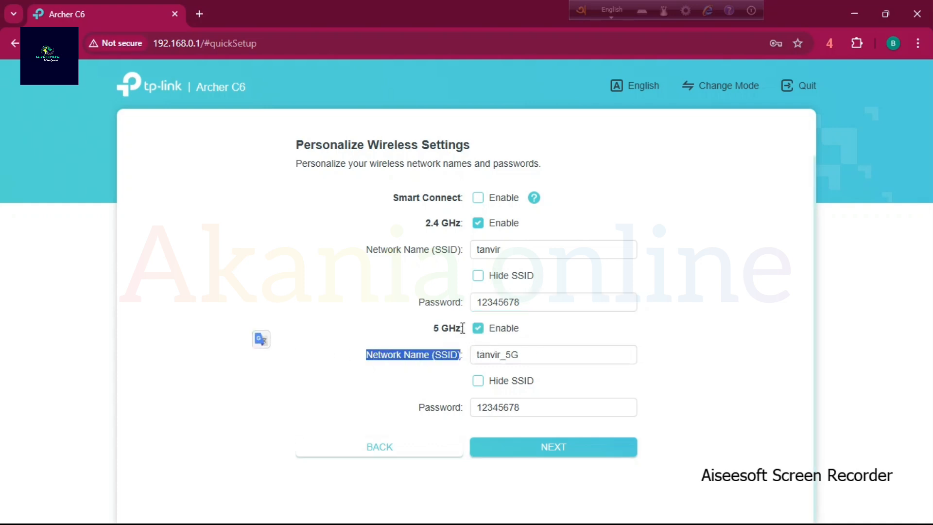
Compare the 2.4 GHz and 5 GHz network names and passwords, switching Smart Connect on and back off.
drag(464, 329, 377, 329)
drag(535, 358, 428, 361)
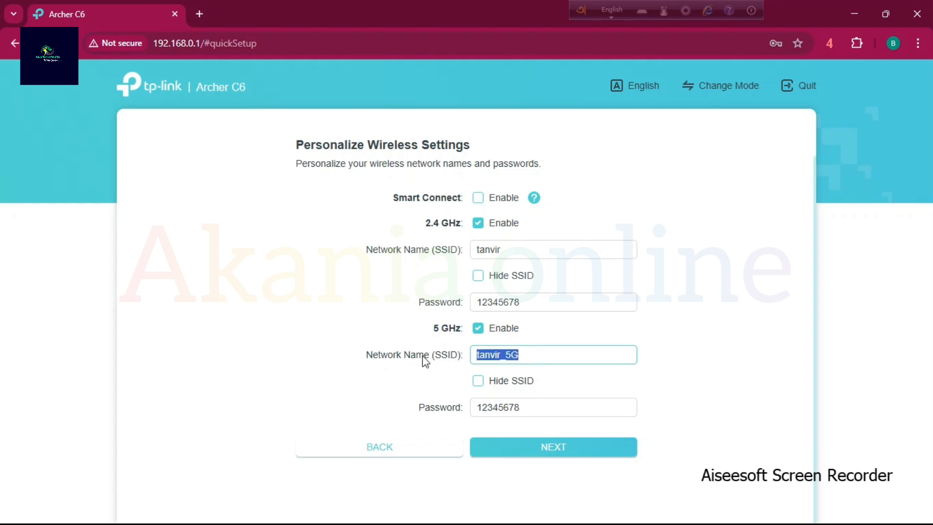
drag(520, 246, 454, 254)
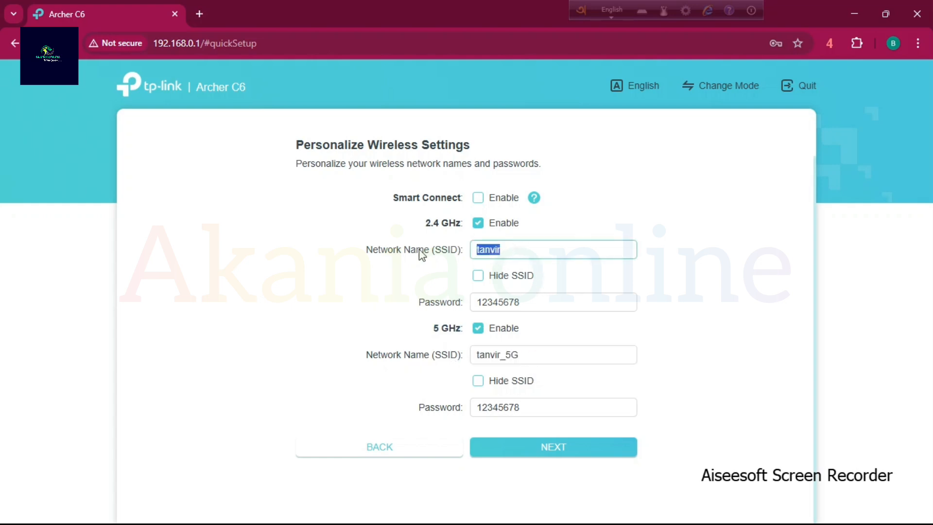
drag(527, 355, 423, 366)
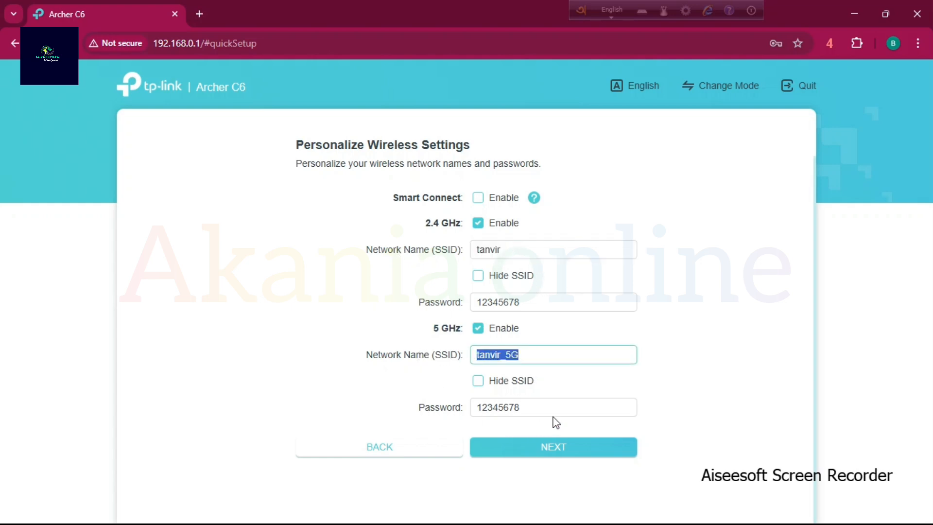
drag(552, 411, 446, 417)
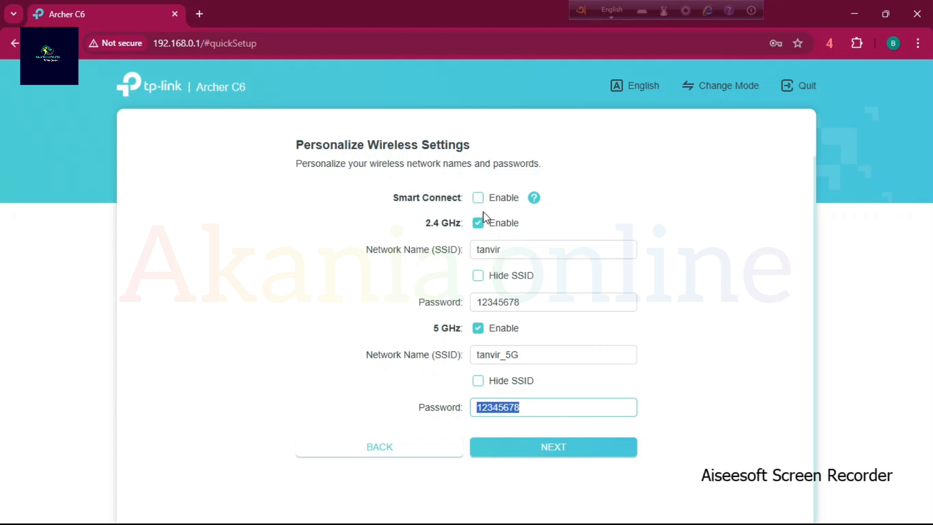
click(478, 198)
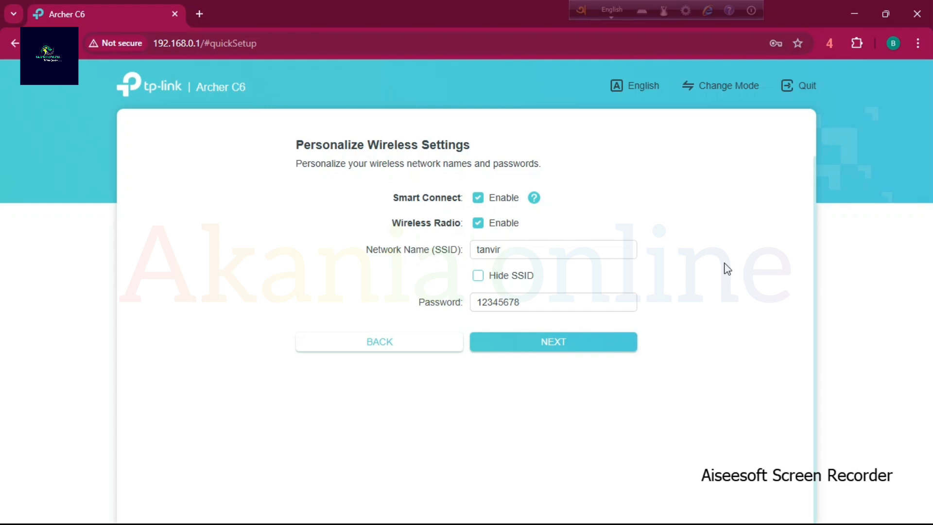
click(478, 201)
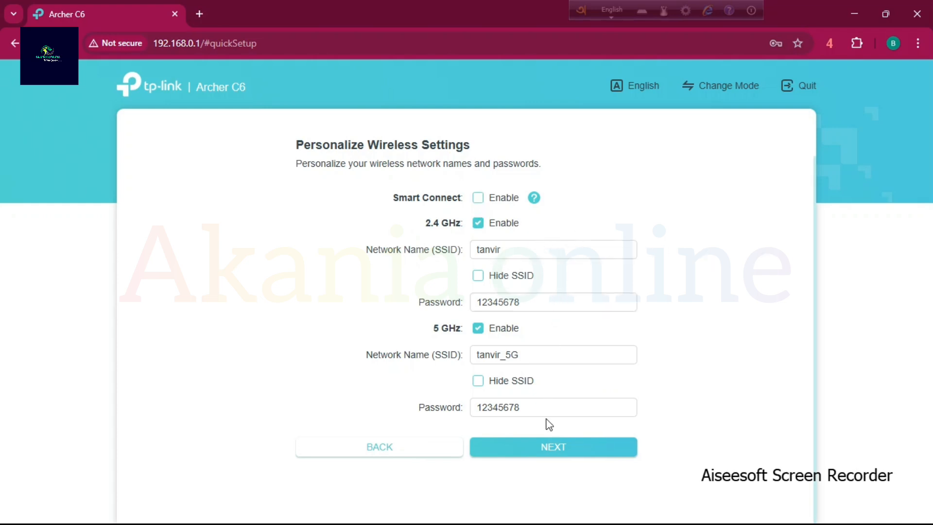
Try a different 5 GHz wireless password and add a 1 before the _5G suffix of its network name.
drag(551, 412, 391, 409)
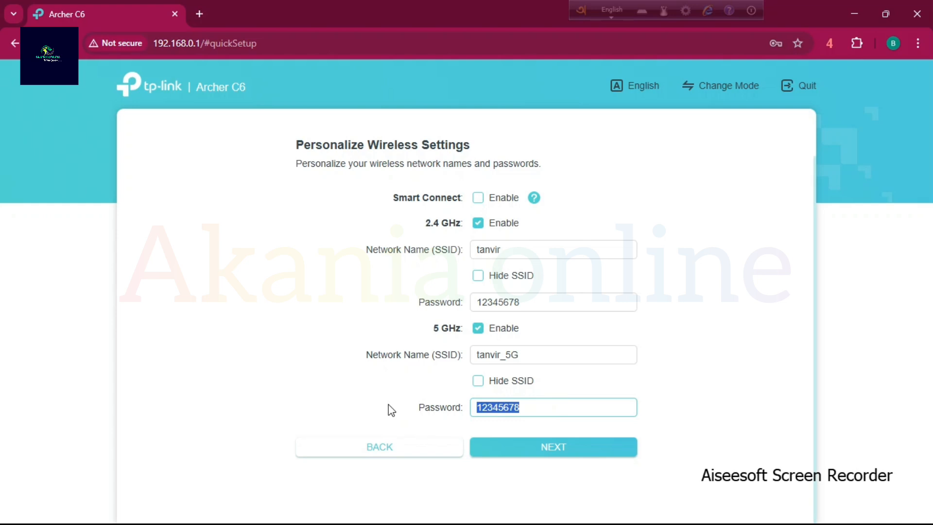
text(87654321)
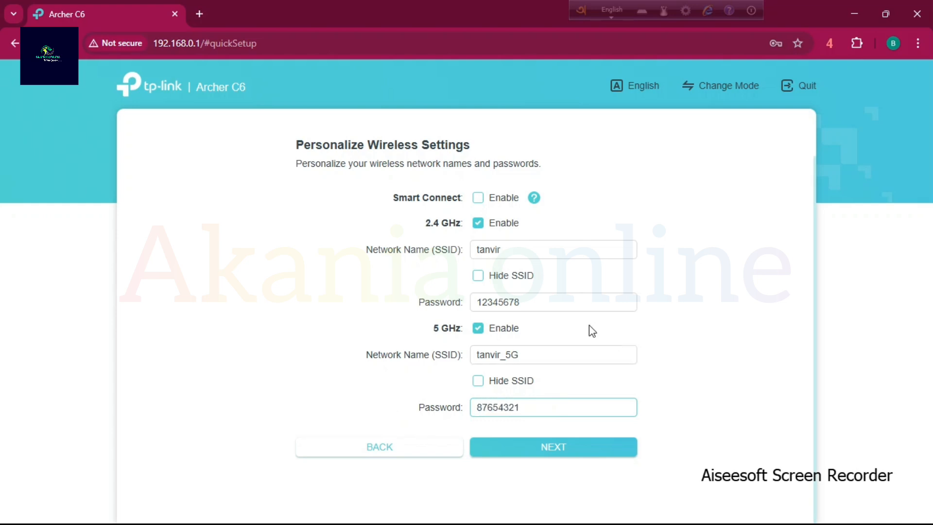
mouse_move(500, 359)
mouse_down()
mouse_move(467, 366)
mouse_move(494, 359)
mouse_up()
click(501, 356)
text(1)
Remove the added 1 from the 5 GHz network name and re-enter the same wireless password as for 2.4 GHz.
drag(515, 250, 433, 258)
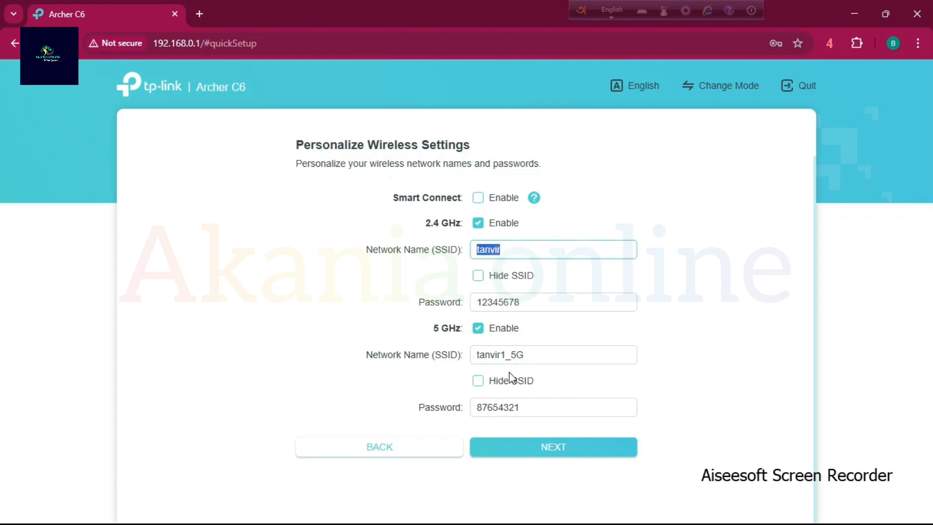
click(506, 356)
key(BackSpace)
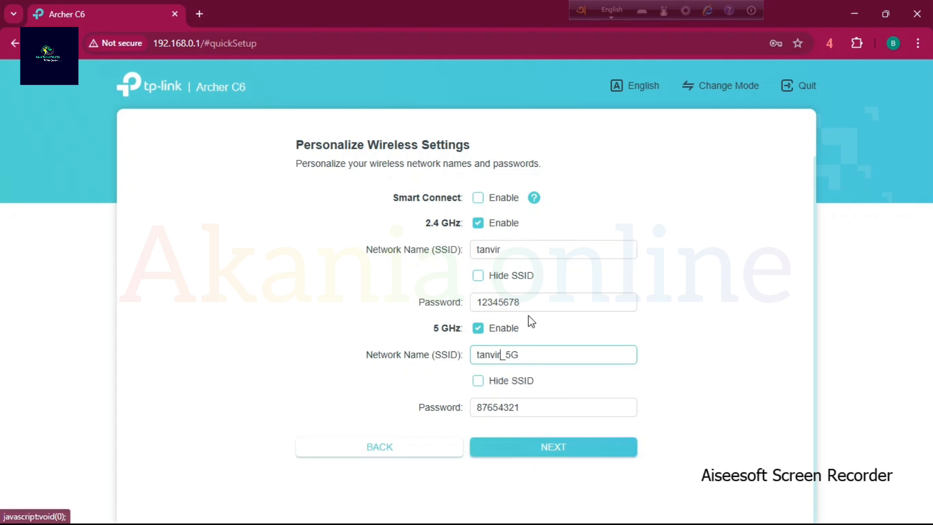
double_click(540, 402)
text(12345678)
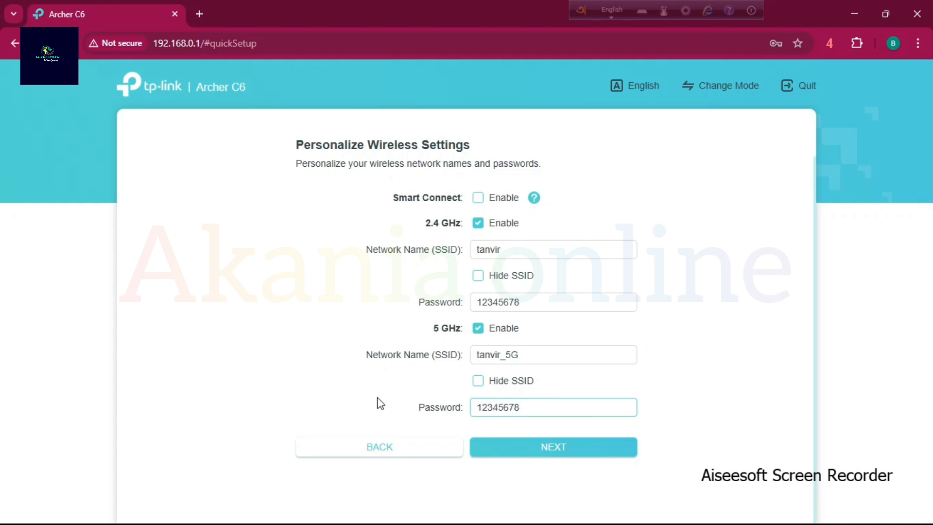
Accept the wireless settings and skip the automatic firmware update to apply the configuration.
click(587, 446)
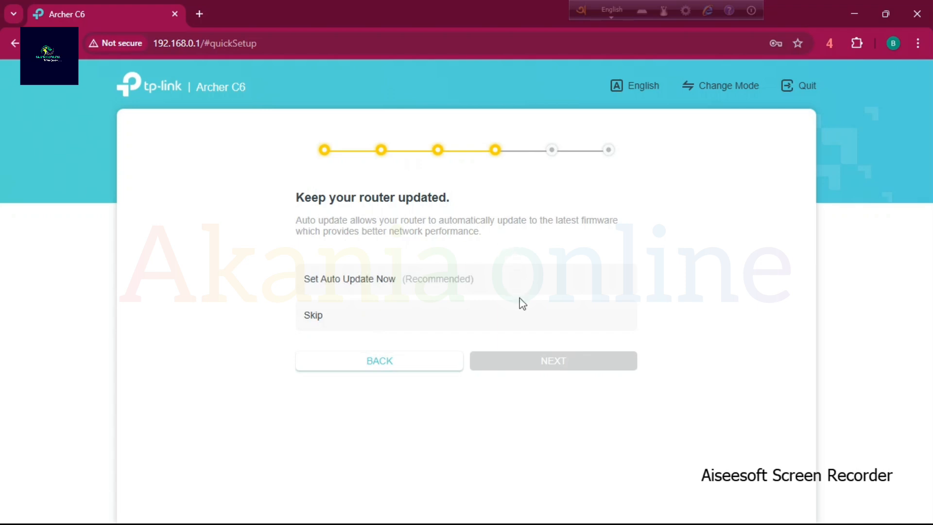
click(321, 318)
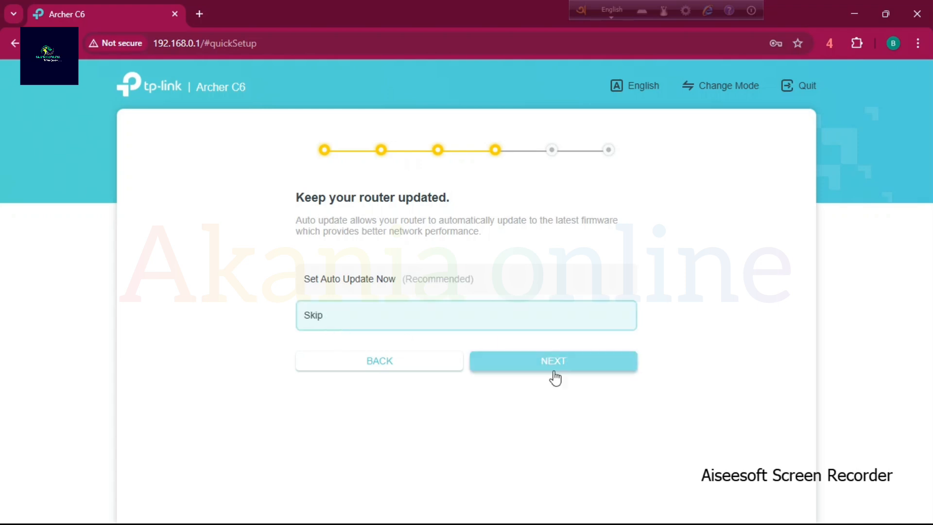
click(578, 371)
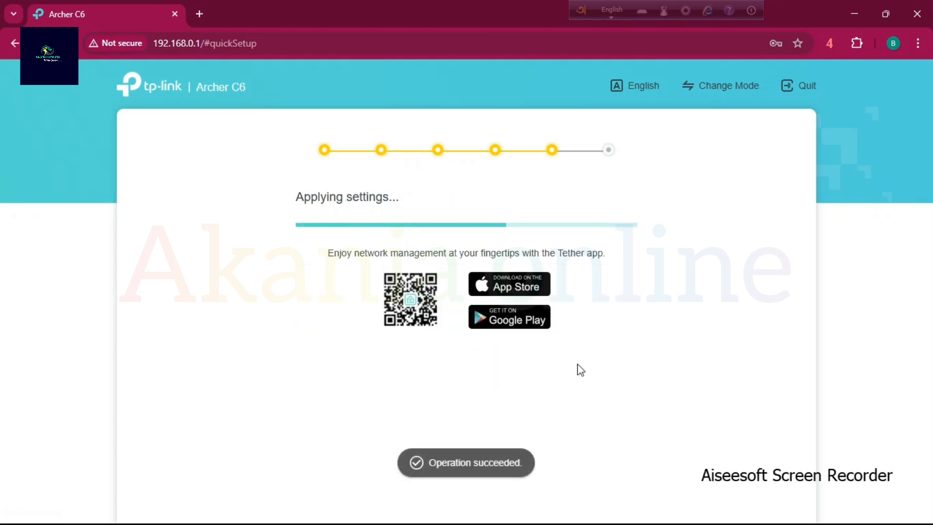
Review the summary of the applied 2.4 GHz and 5 GHz wireless settings and finish the quick setup.
scroll(585, 343, down, 2)
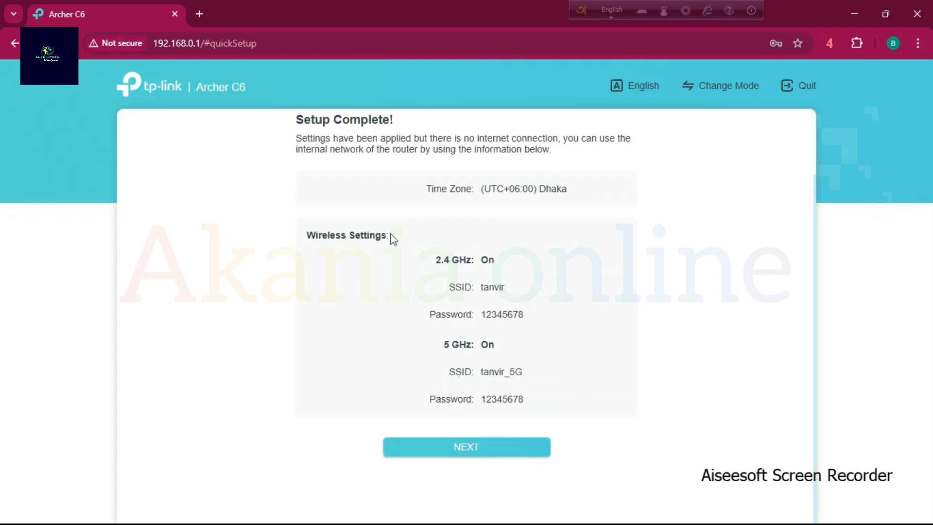
drag(403, 259, 567, 393)
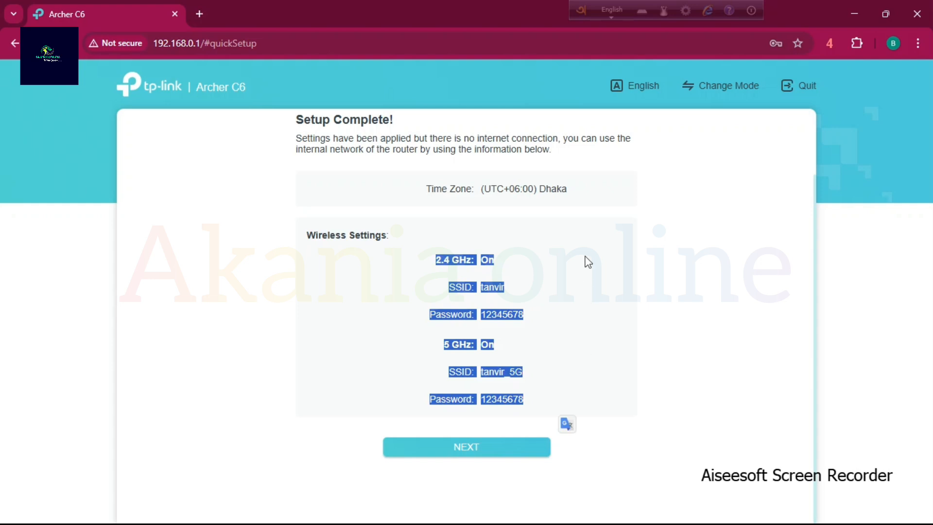
click(515, 445)
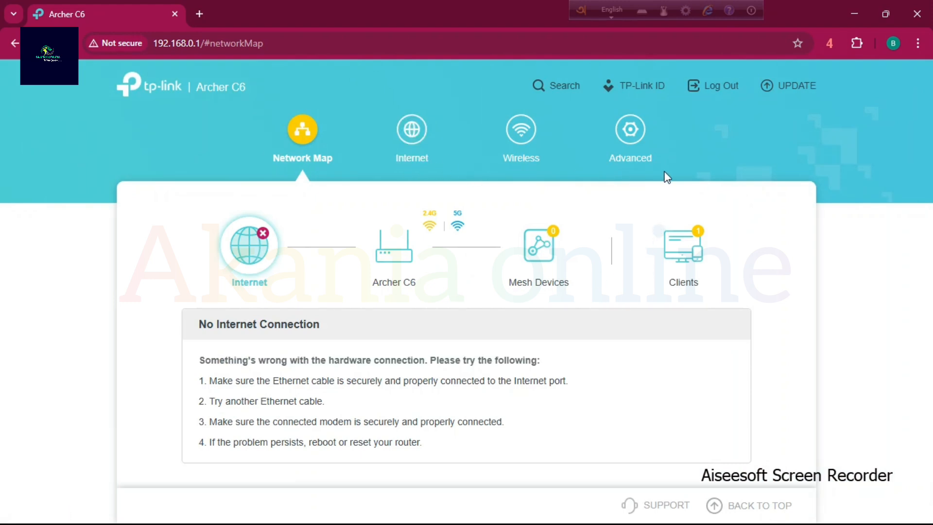
Open the router's internet settings and set the internet connection type to Static IP.
click(417, 142)
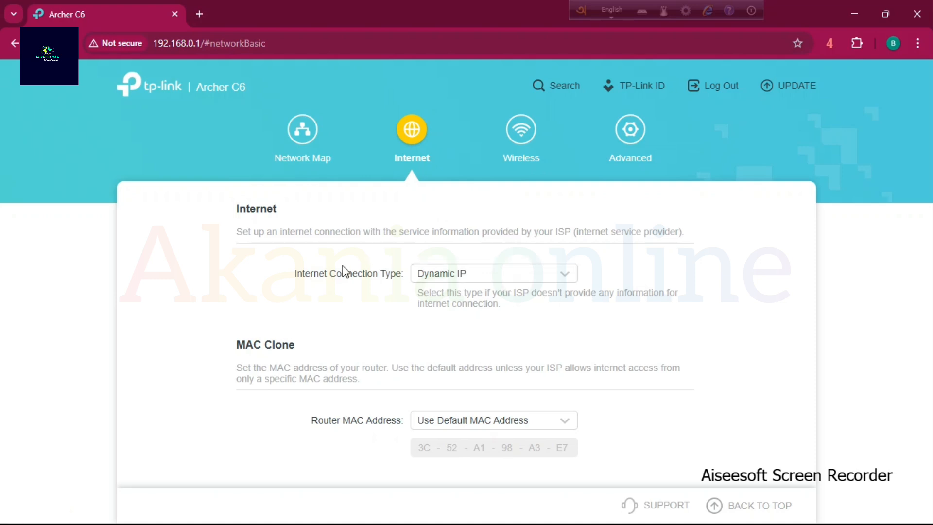
drag(302, 275, 718, 291)
click(719, 291)
click(506, 273)
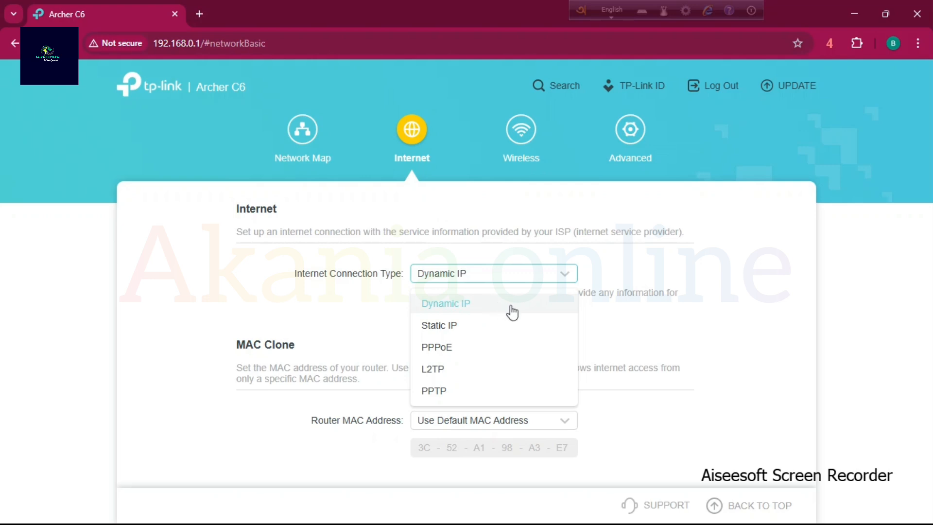
click(474, 325)
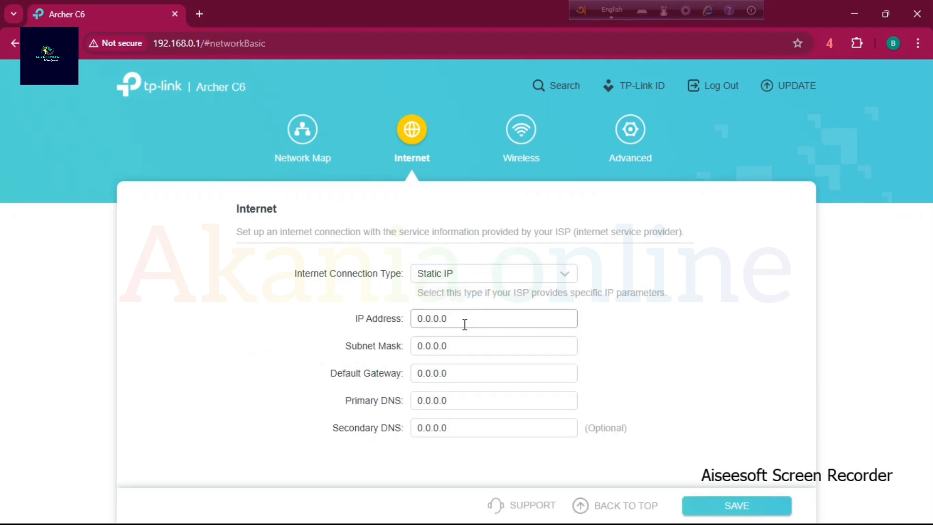
Try the PPPoE internet connection type and return to Static IP.
click(483, 275)
click(455, 346)
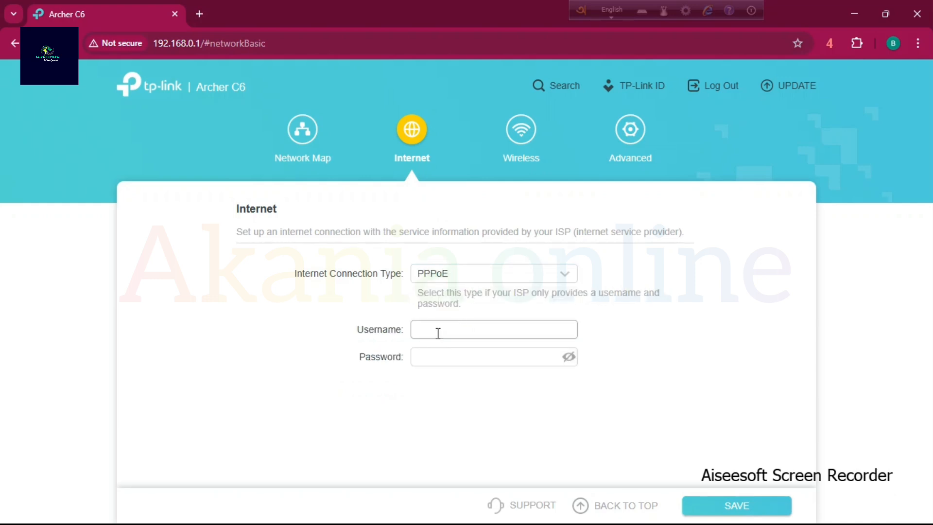
click(460, 273)
click(452, 325)
Set the static IP address of the internet connection to 172.13.15.101.
drag(462, 319, 419, 319)
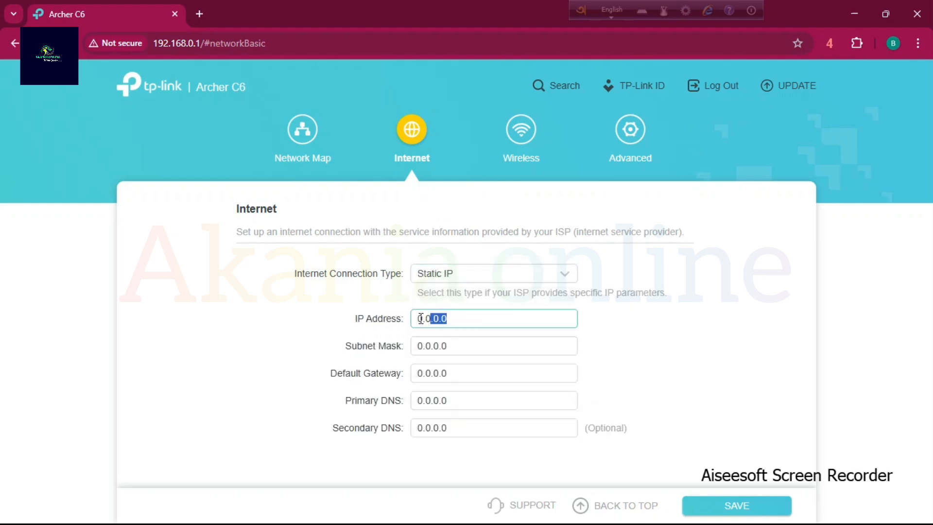
click(471, 349)
click(462, 389)
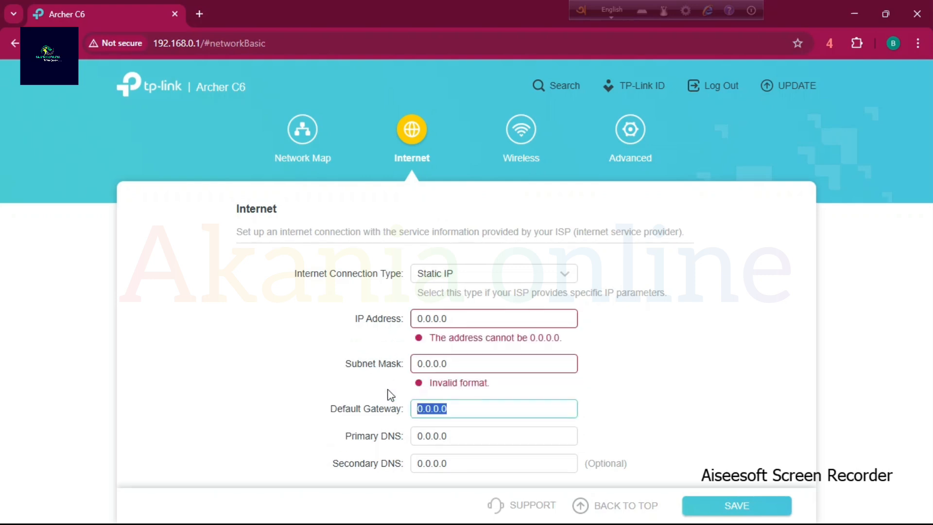
click(459, 439)
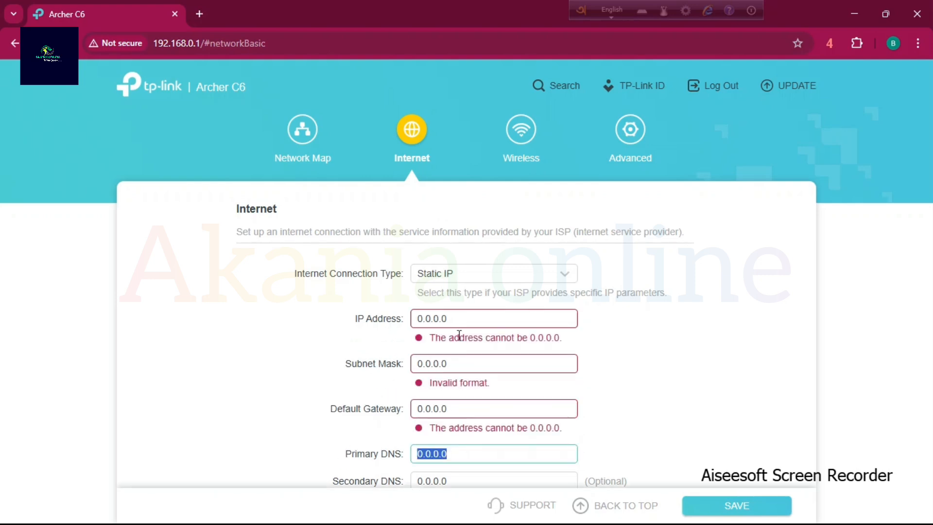
click(468, 318)
text(1)
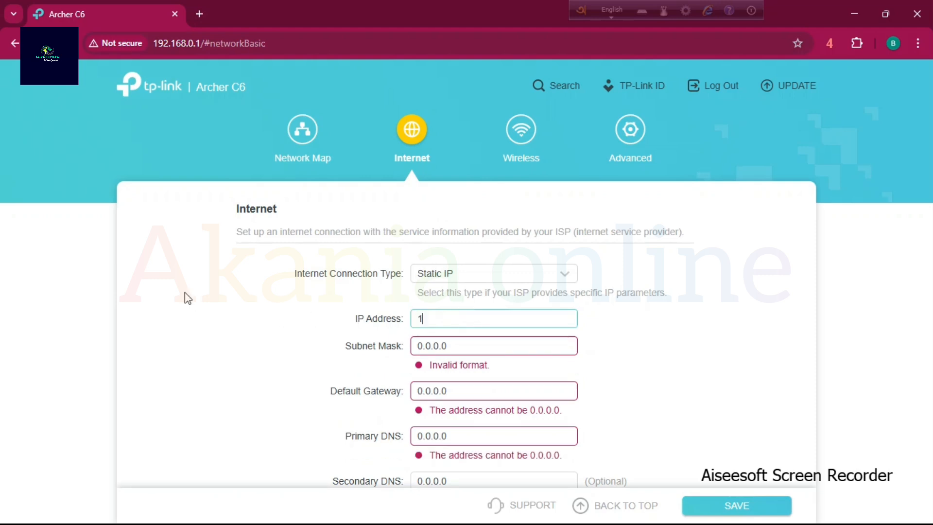
text(72.13.15.101)
Set the subnet mask of the static connection to 255.255.255.0.
key(Tab)
text(255.255.255.)
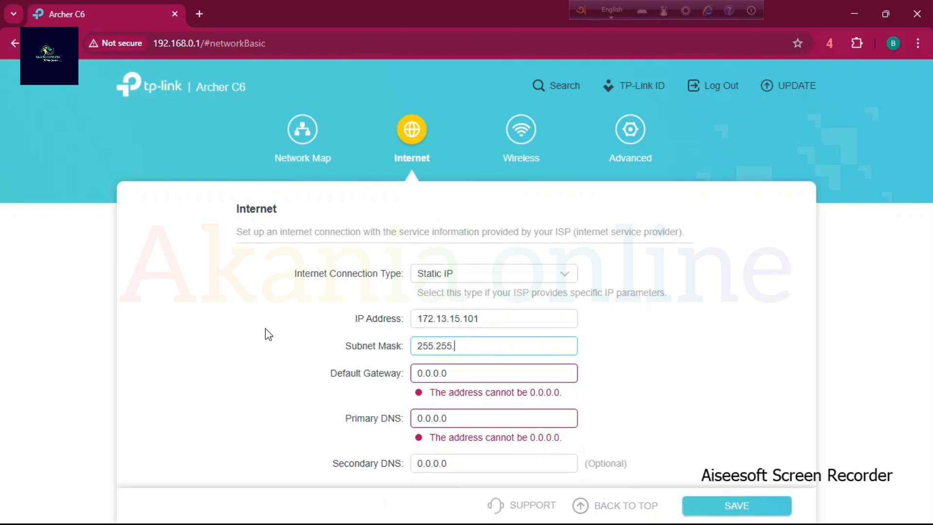
text(255.0)
Set the default gateway of the static connection to 172.13.15.254.
drag(488, 371, 372, 375)
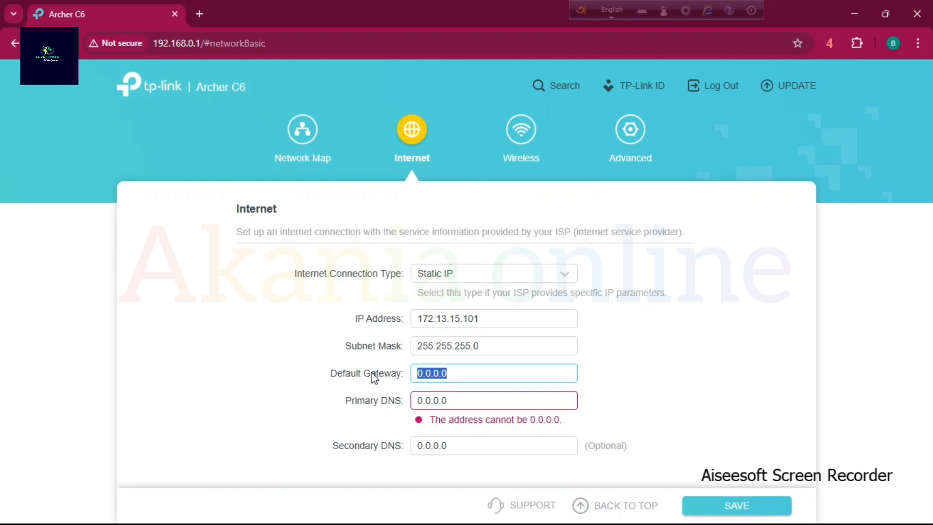
text(172.13.15.254)
Set the primary DNS to 8.8.8.8 and the secondary DNS to 8.8.4.4, and save the static IP settings.
key(Tab)
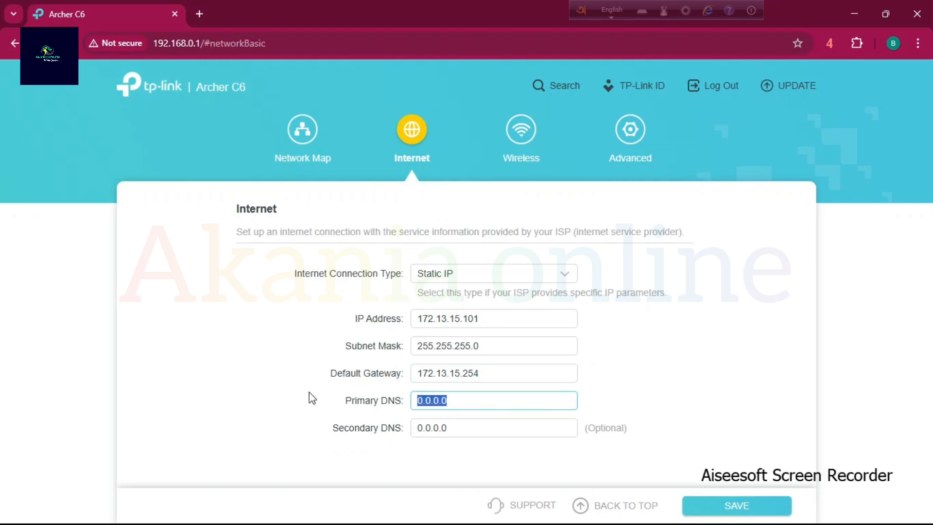
text(8.8.8.8)
click(488, 433)
text(8.8.4.4)
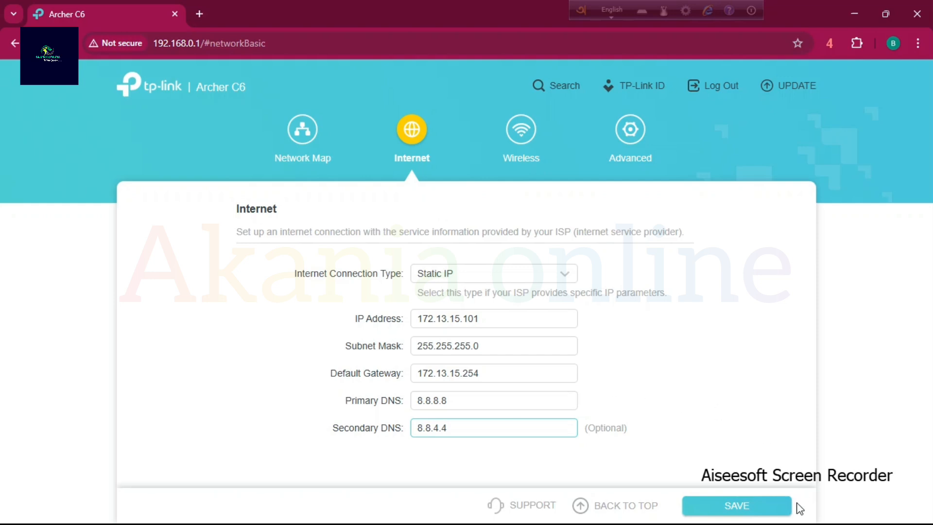
click(778, 511)
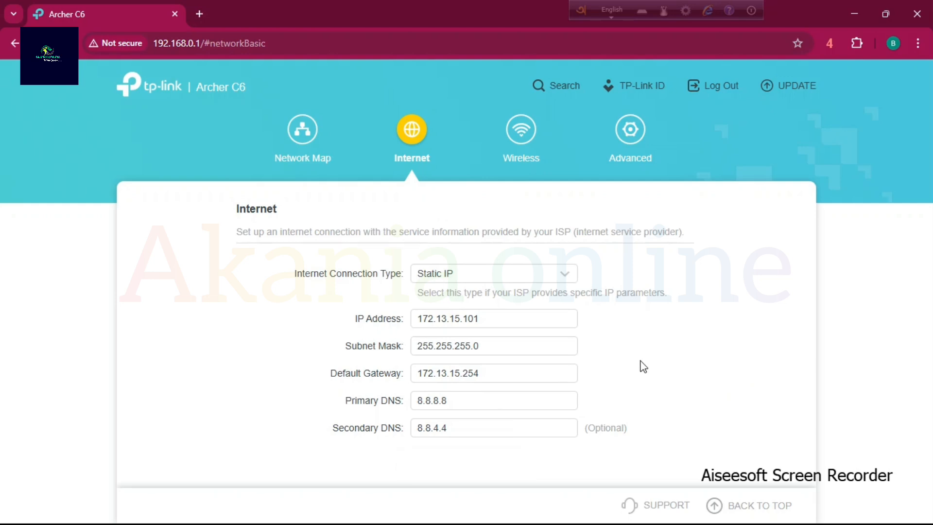
Change the internet connection type to PPPoE and enter tplinkc6 as the username.
click(518, 285)
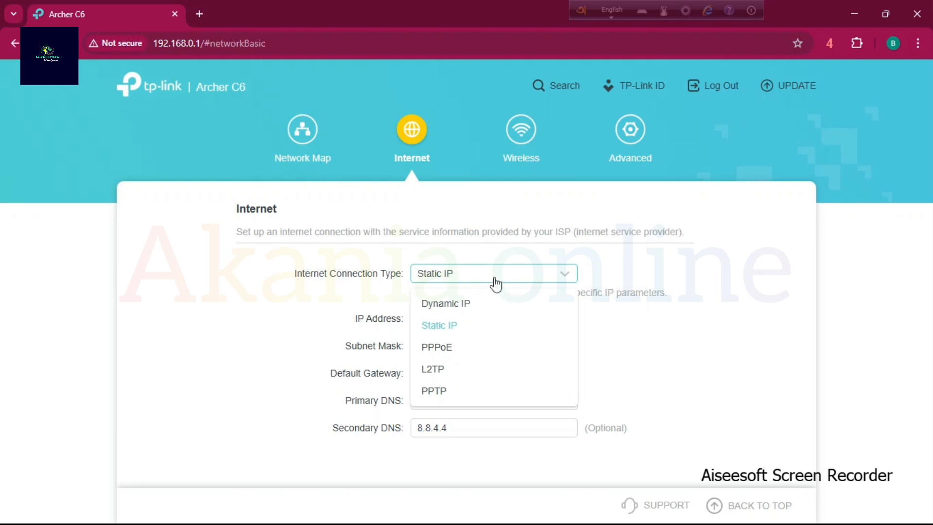
click(460, 348)
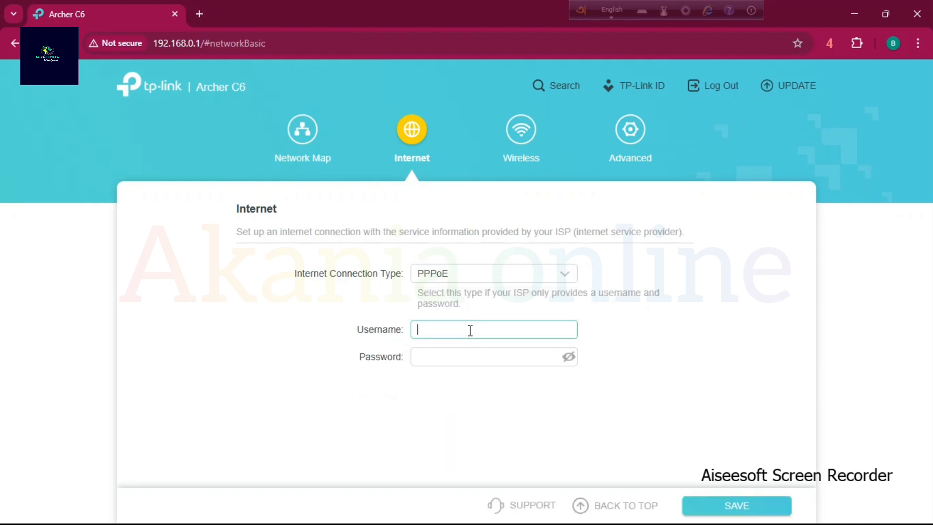
click(456, 333)
text(linkc6)
drag(498, 324, 358, 329)
Enter the PPPoE password, reveal it to check it, and save the connection settings.
click(423, 359)
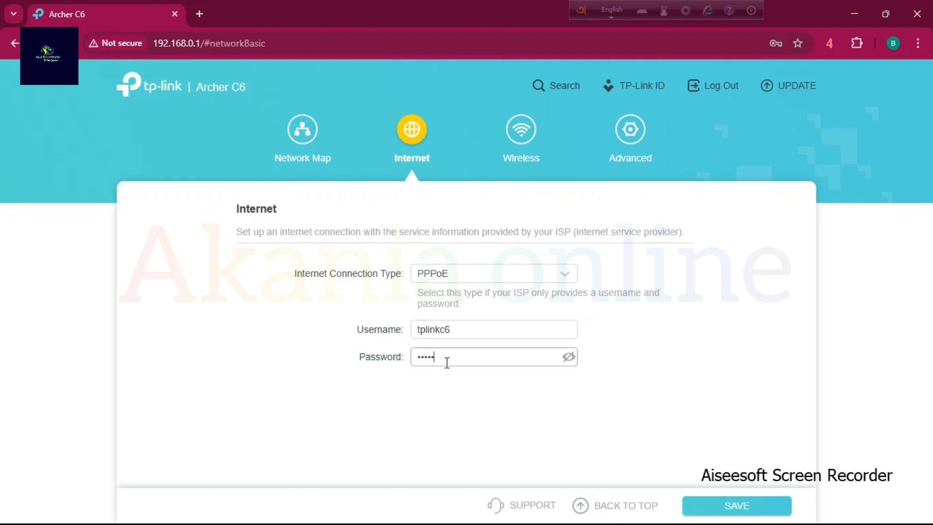
click(569, 357)
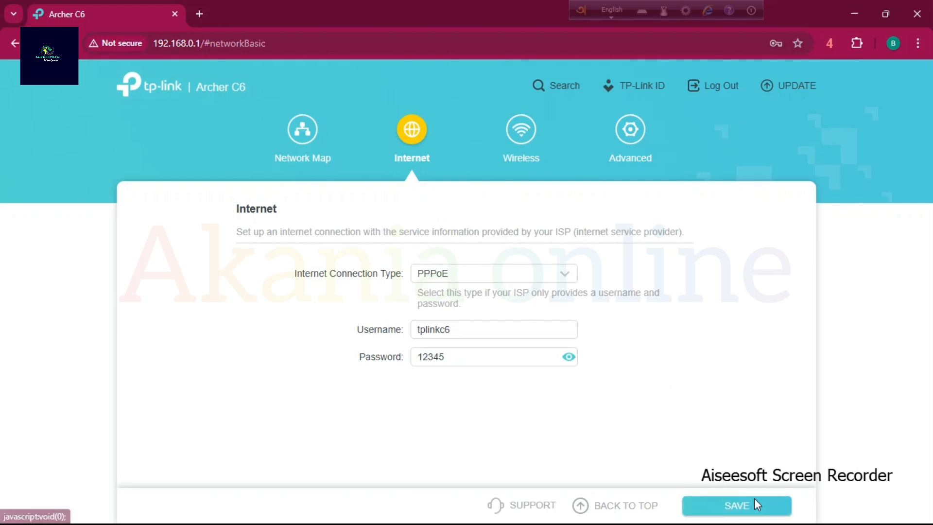
click(754, 514)
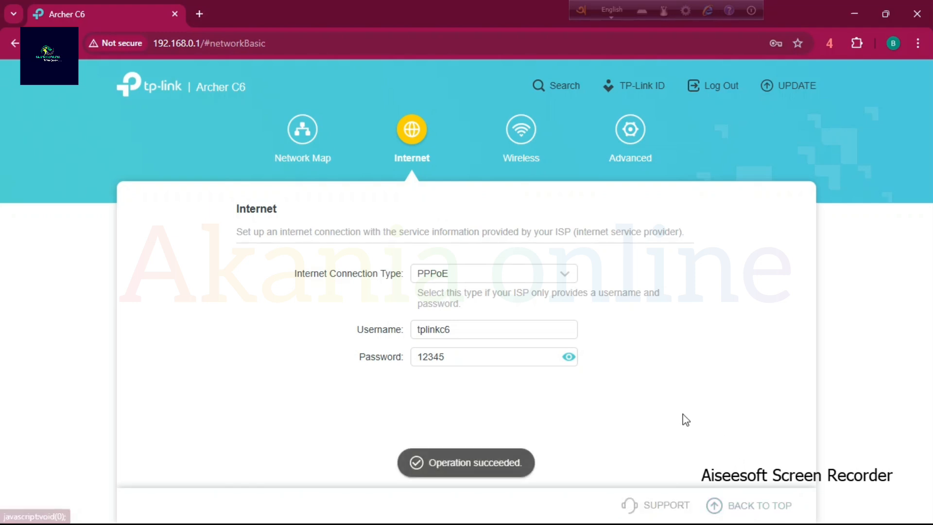
Hide the PPPoE password again and look through the list of available Wi-Fi networks in Windows.
click(568, 357)
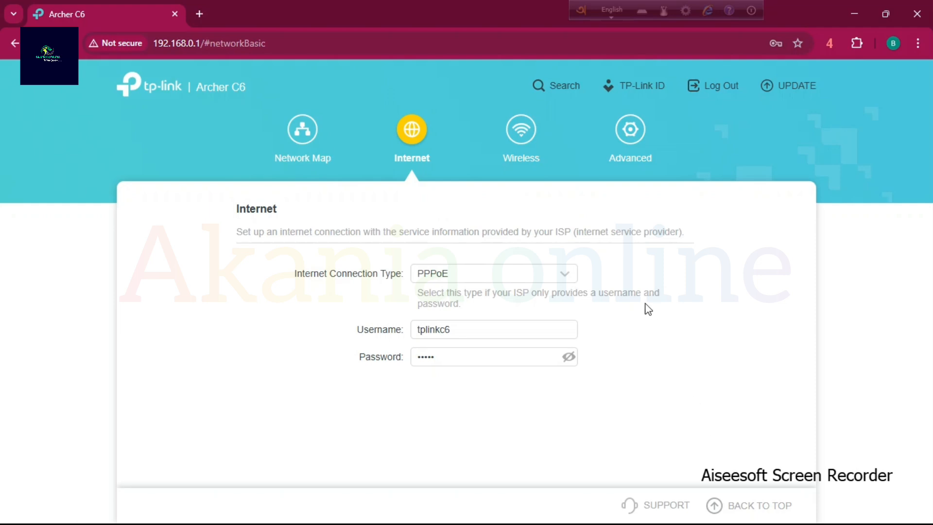
mouse_move(869, 524)
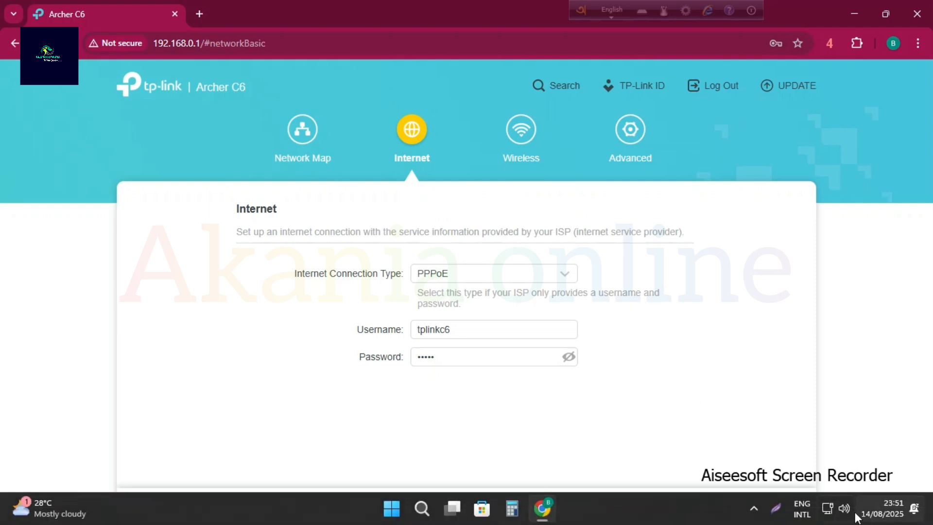
click(828, 508)
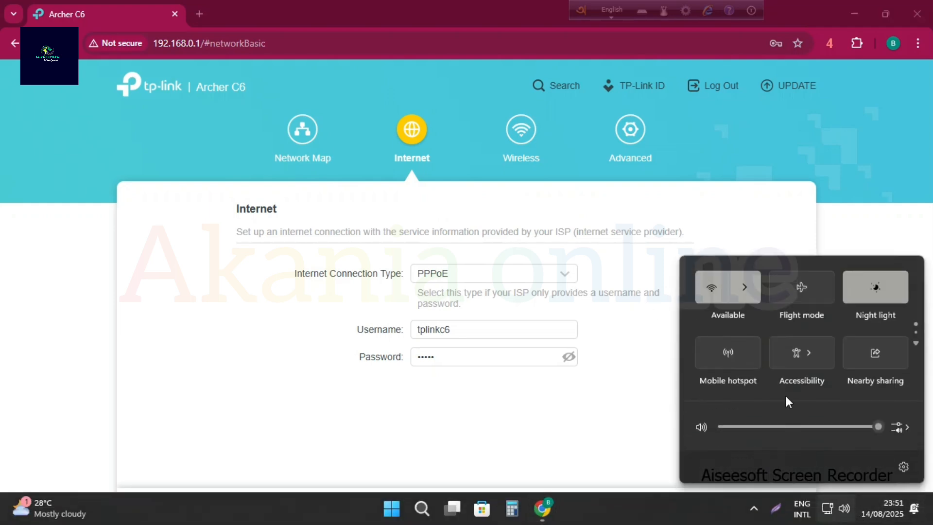
click(745, 287)
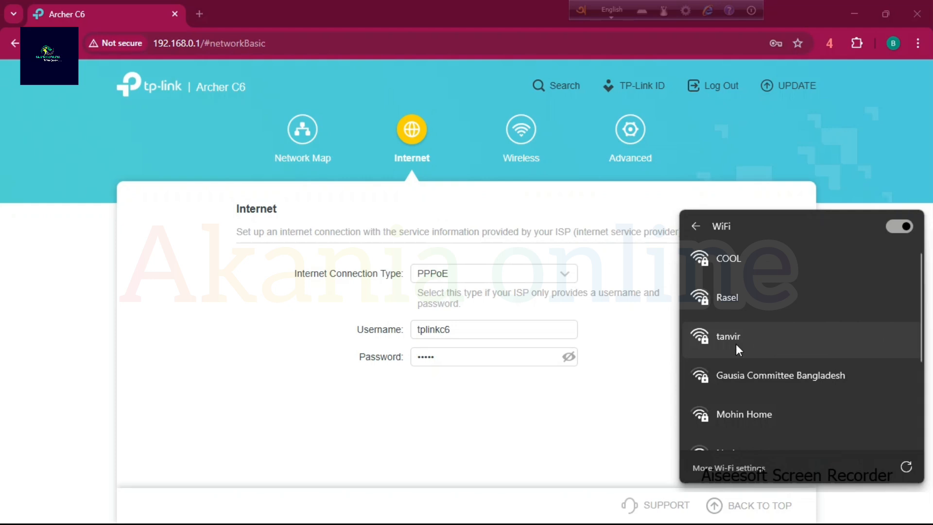
click(594, 376)
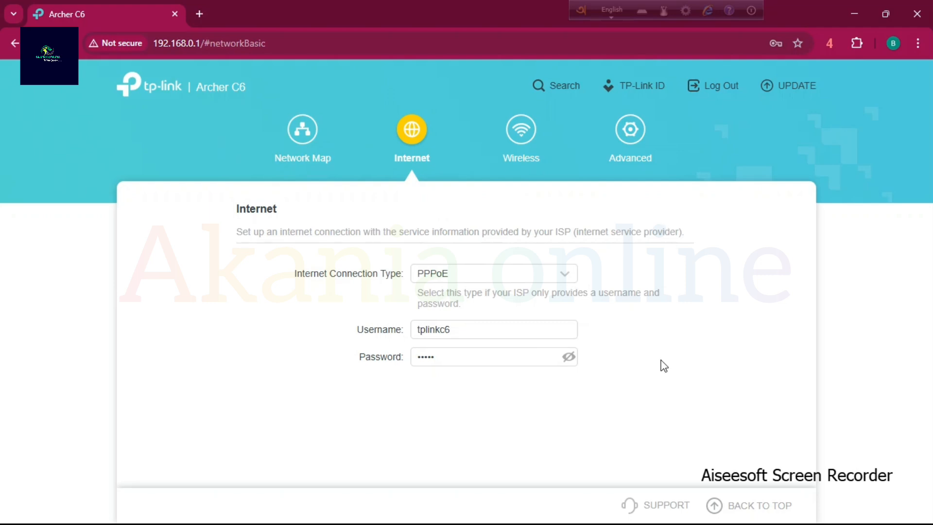
Open the Firmware Update page among the router's advanced system settings.
click(631, 130)
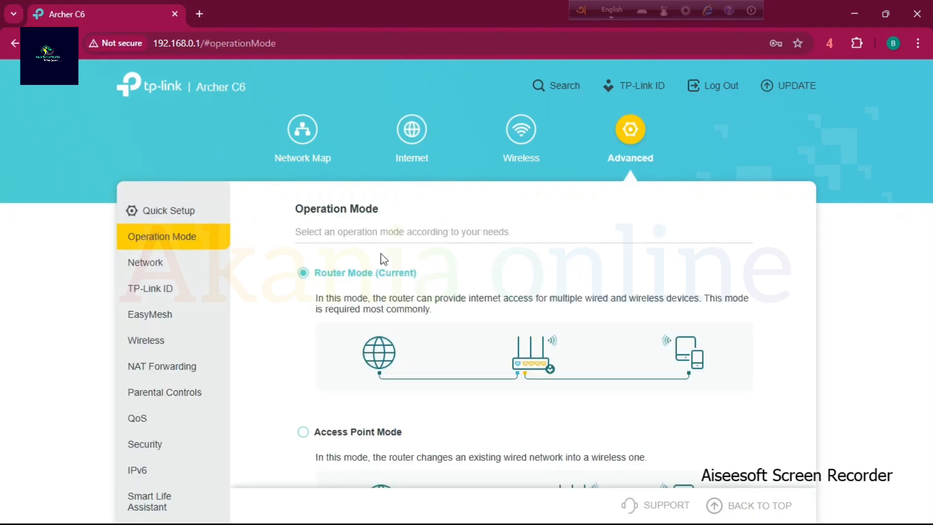
scroll(325, 459, down, 2)
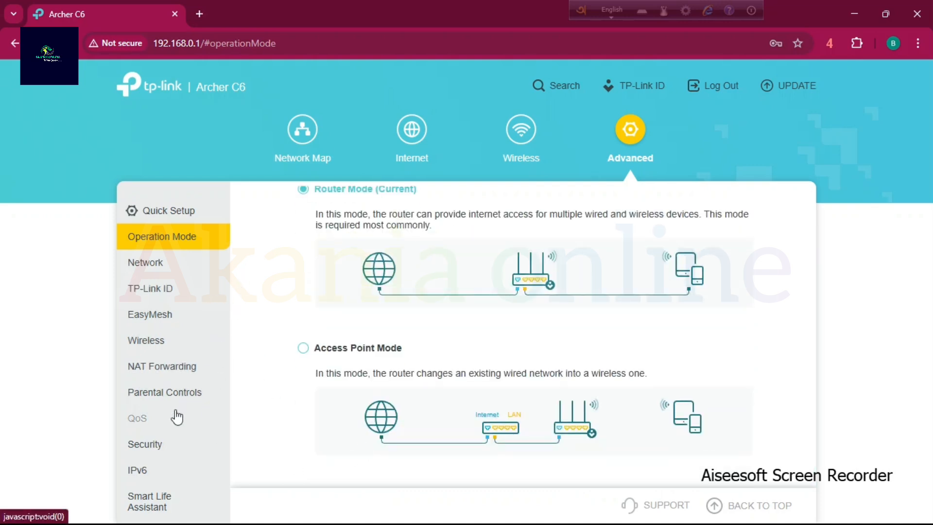
scroll(177, 415, down, 1)
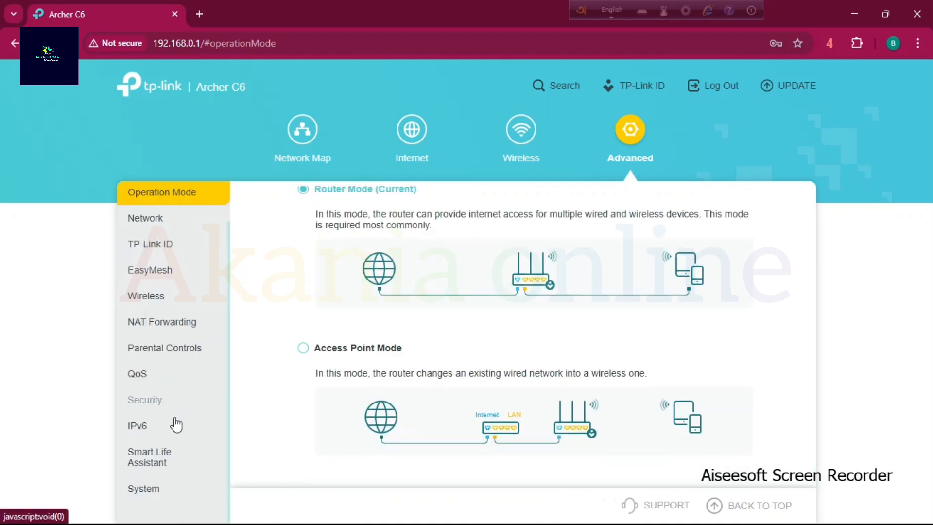
click(154, 489)
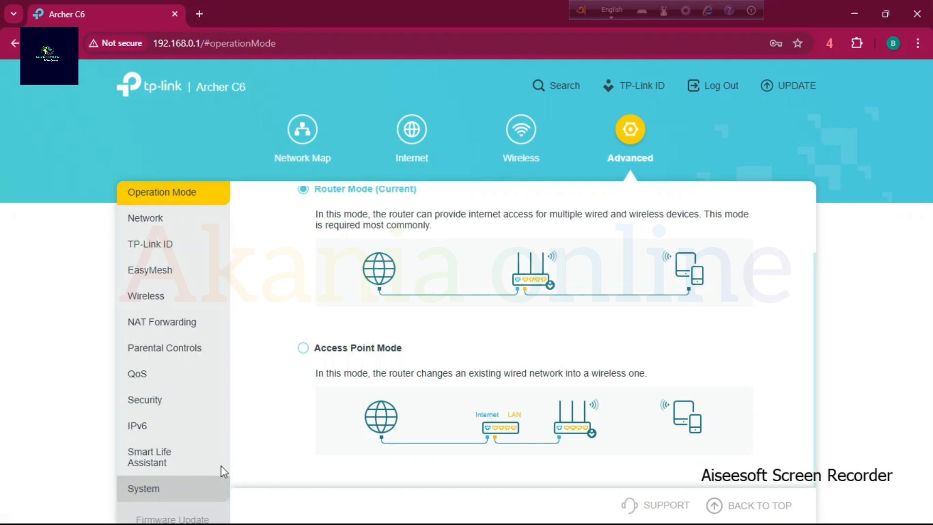
scroll(157, 482, down, 4)
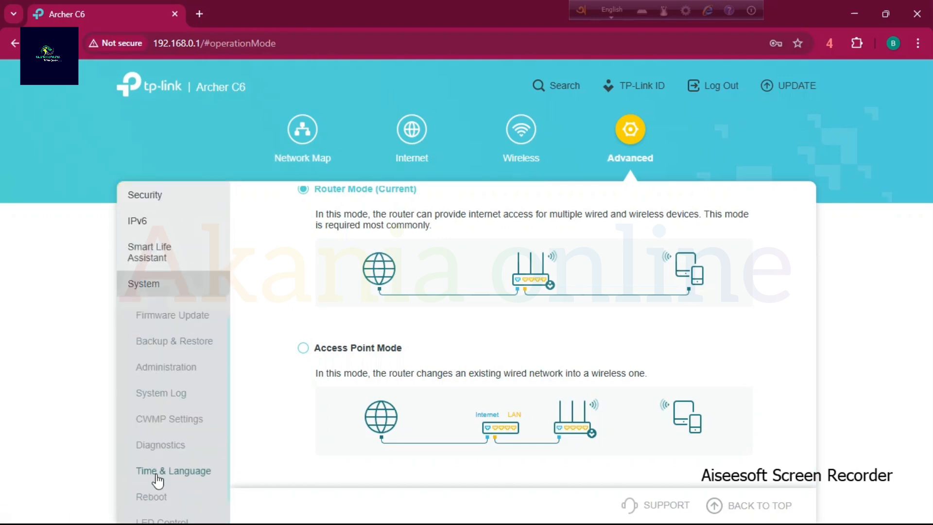
click(197, 319)
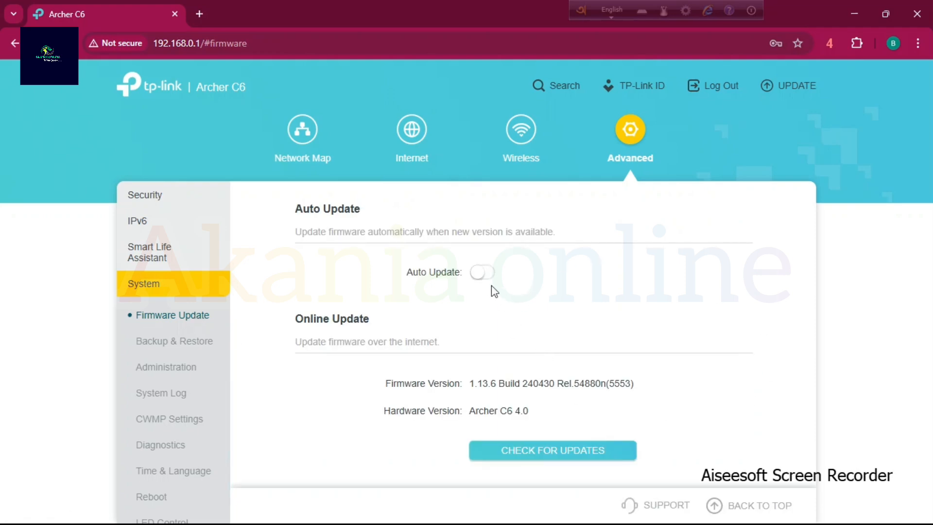
Enable automatic firmware updates, switch them off again, and view the online and local update options.
click(481, 273)
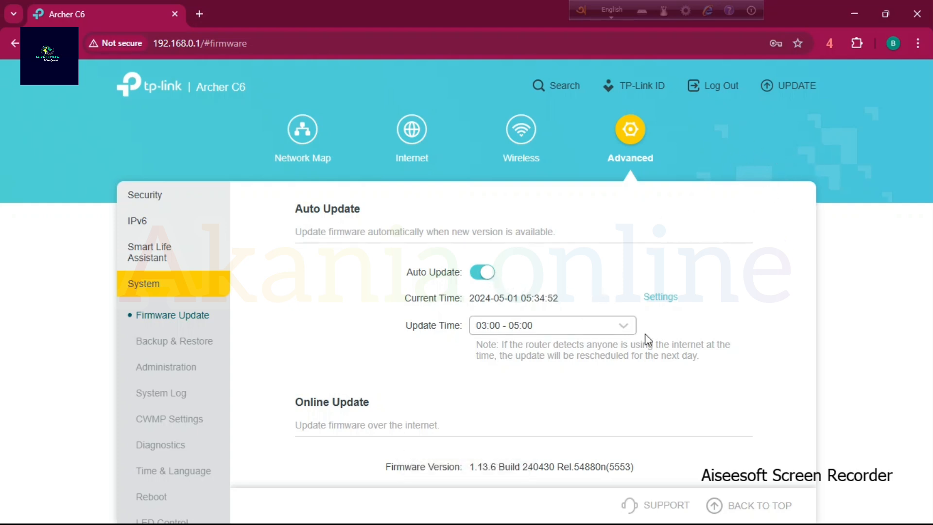
scroll(651, 364, down, 4)
scroll(660, 396, up, 3)
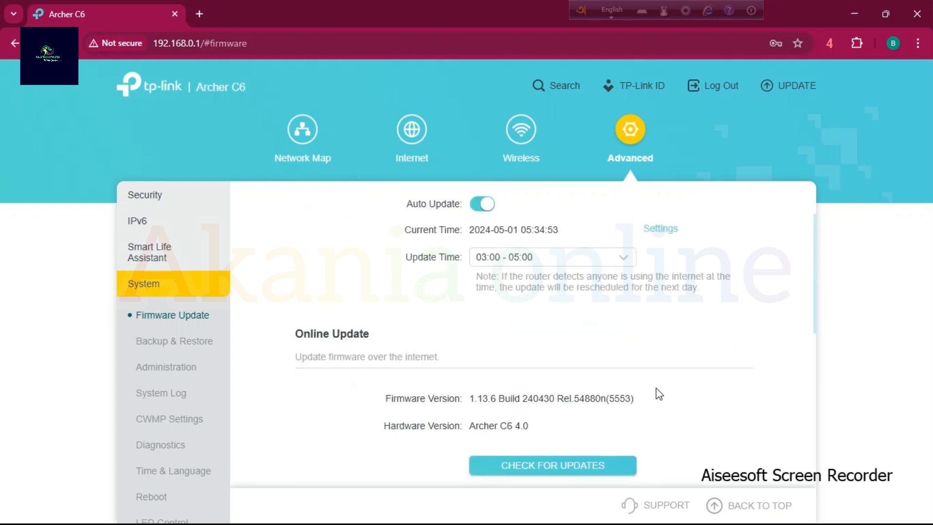
click(482, 204)
scroll(646, 326, down, 3)
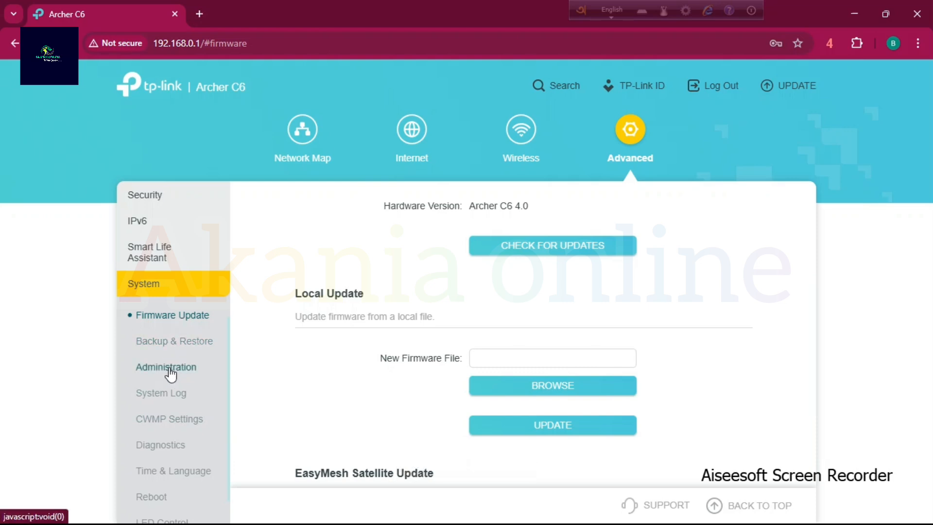
Open the router's administration settings and enter the old local management password.
click(170, 371)
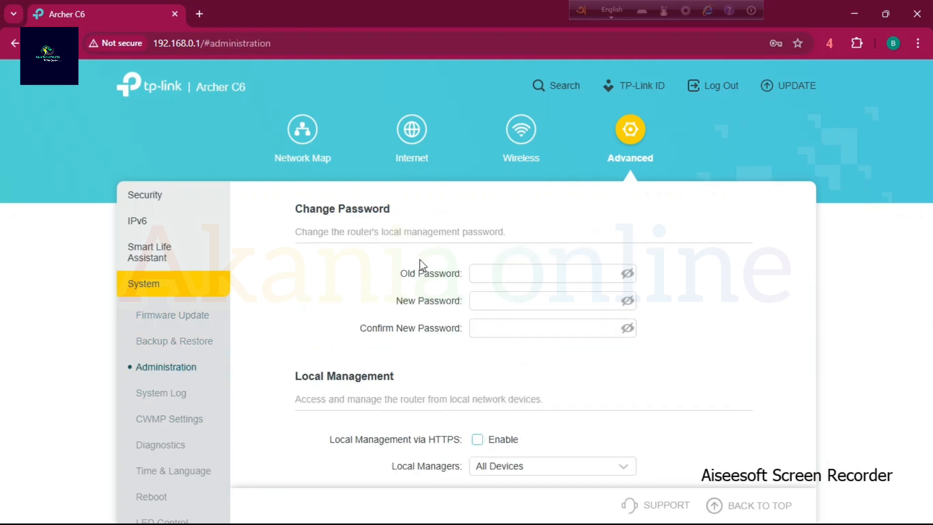
drag(293, 209, 457, 232)
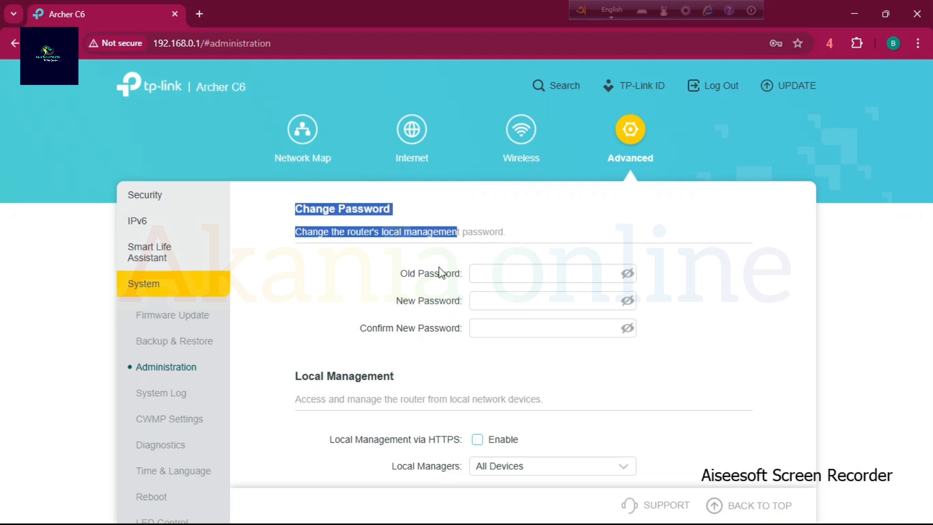
drag(397, 273, 695, 285)
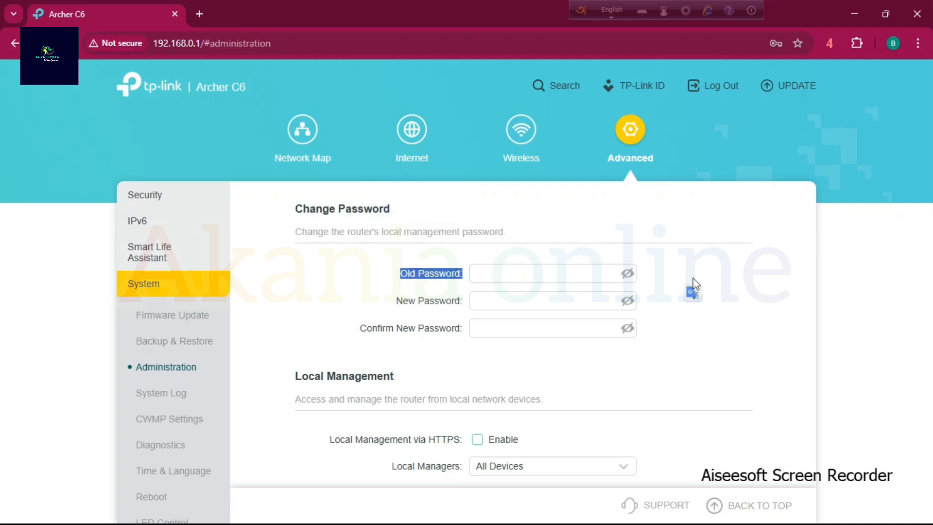
click(735, 278)
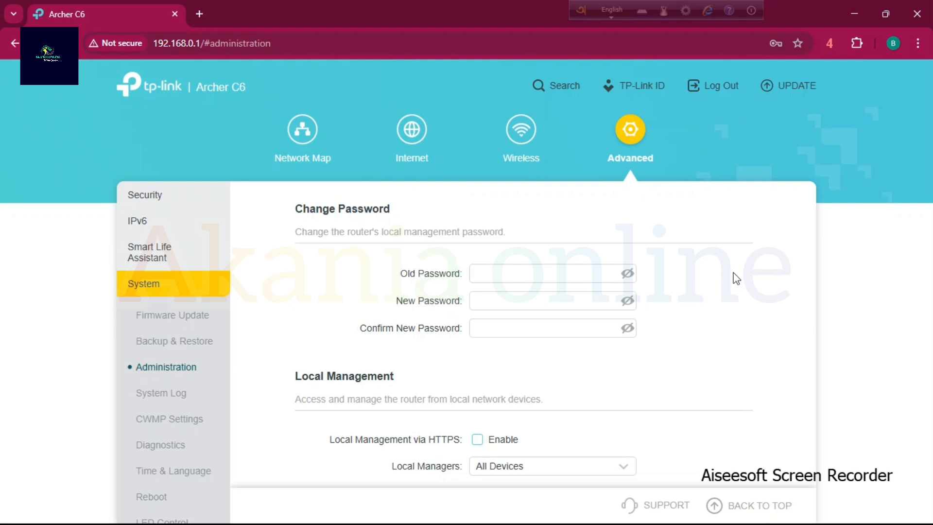
click(552, 269)
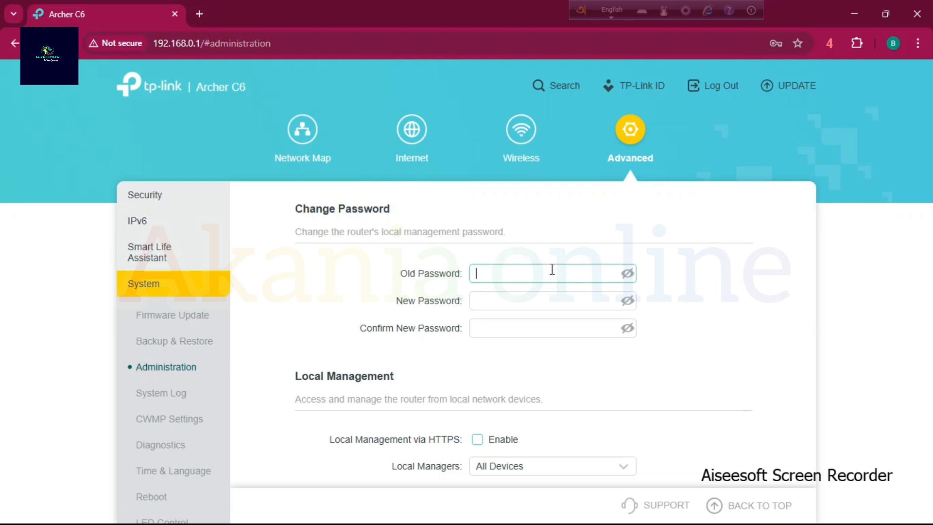
text(a)
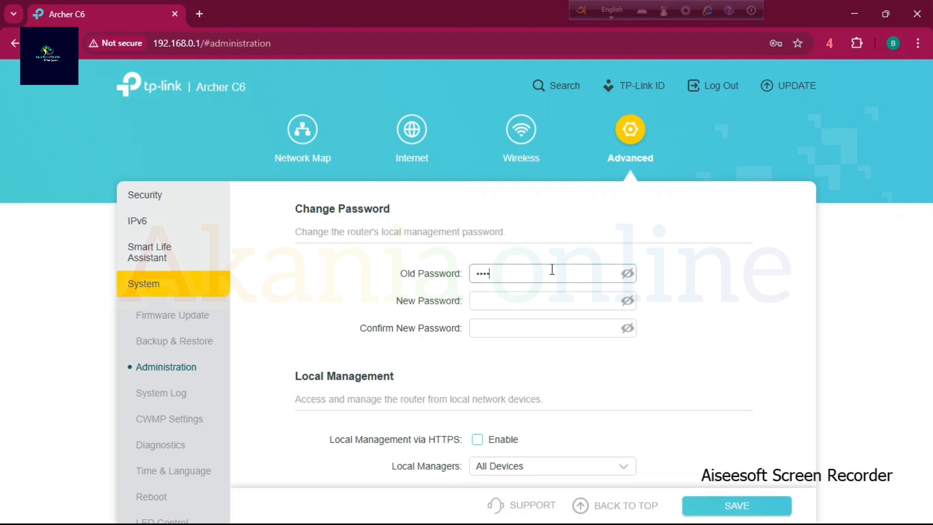
Enter the new local management password and repeat it in the confirmation field.
click(528, 294)
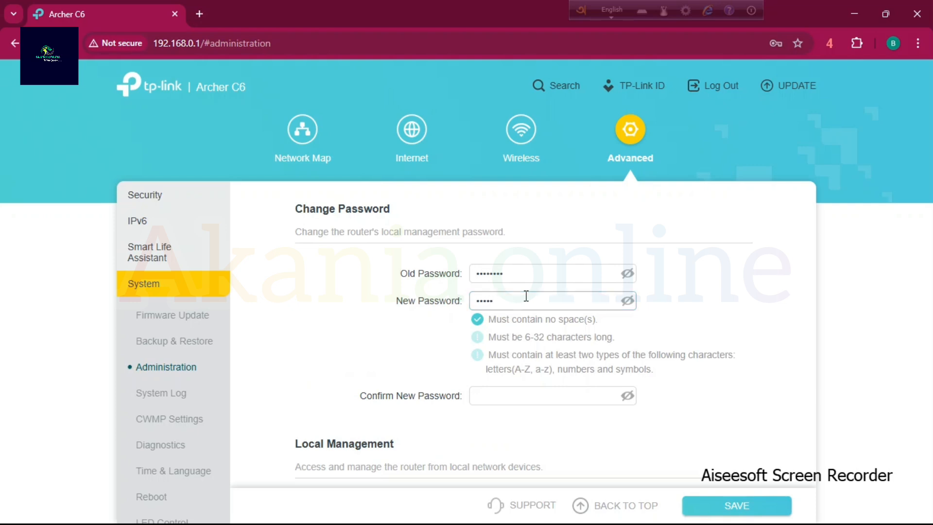
text(12)
click(507, 396)
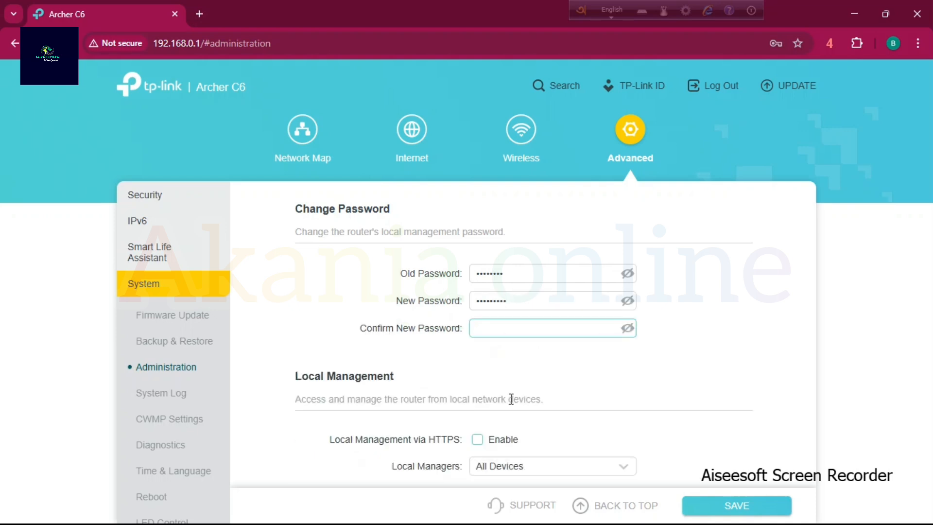
text(a)
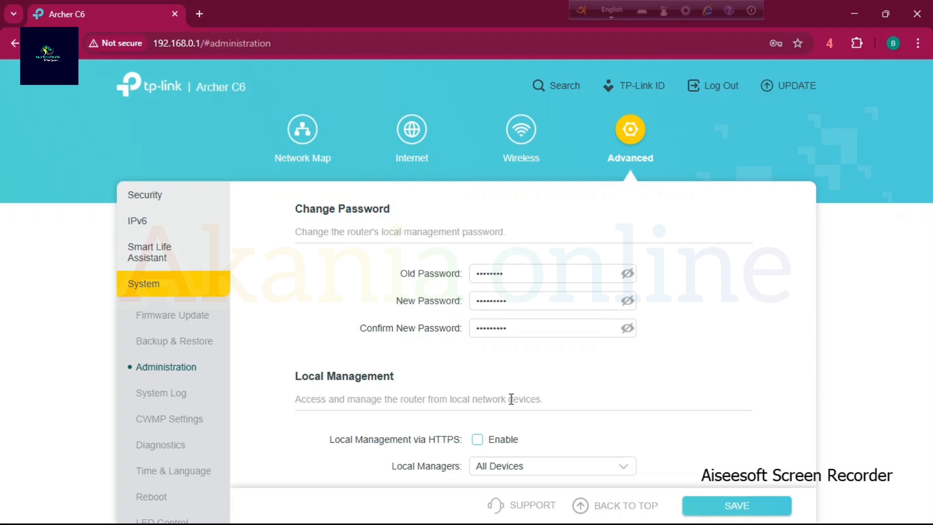
Reveal the old, new and confirmation passwords to check them, and save the local management password change.
click(628, 301)
click(627, 328)
click(628, 273)
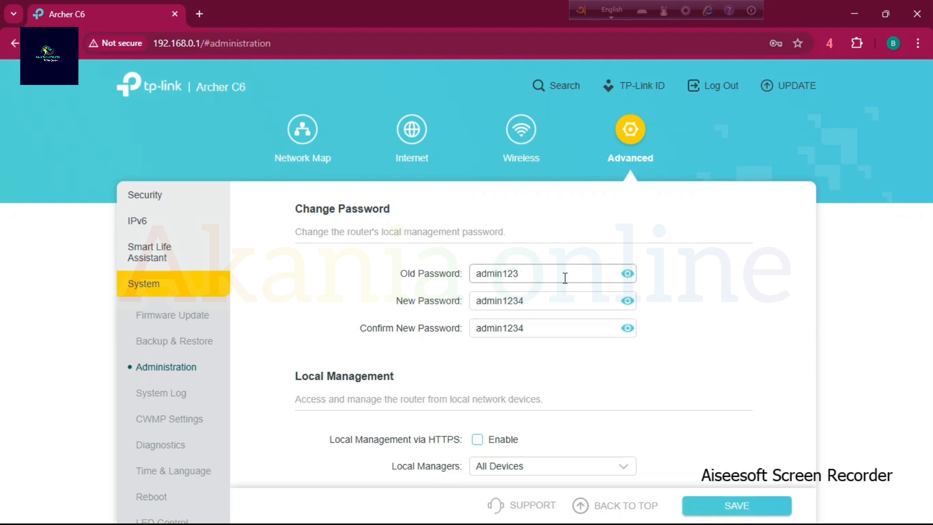
scroll(619, 394, down, 3)
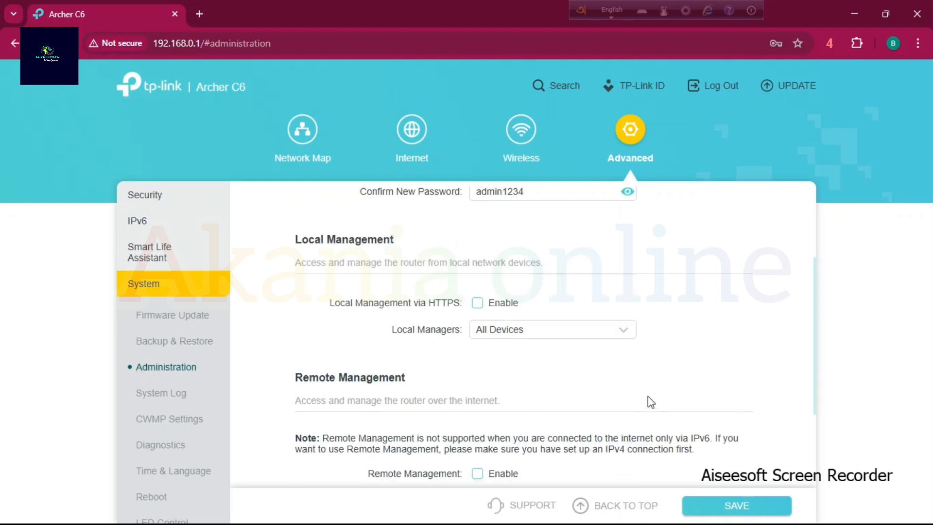
scroll(646, 385, up, 1)
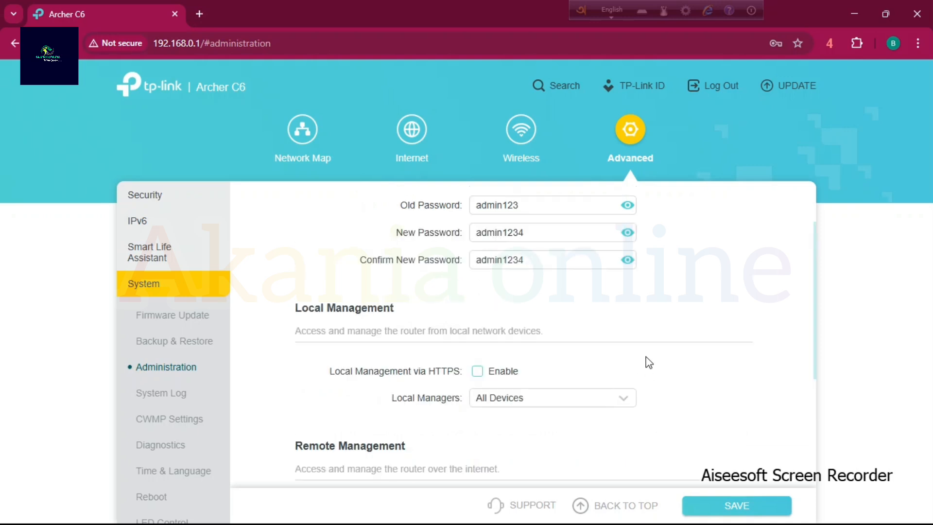
click(734, 498)
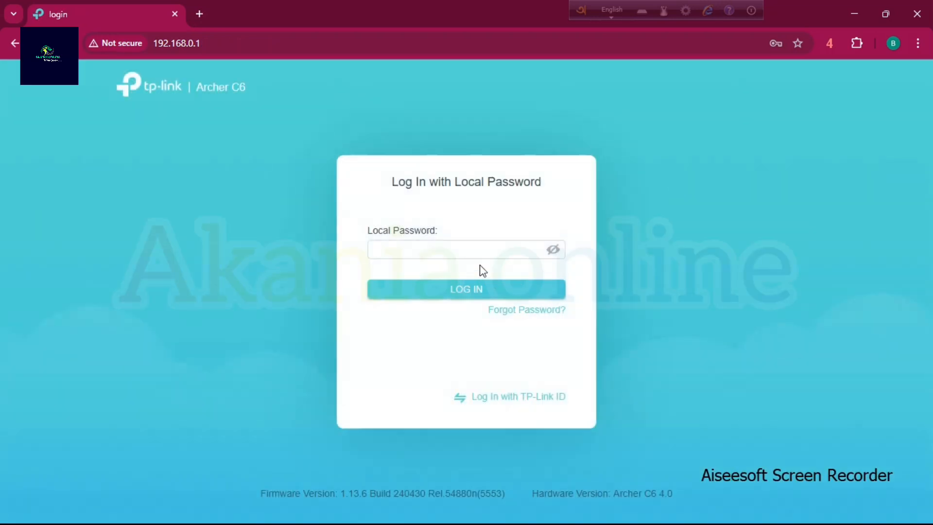
Log back in to the router with the new local password.
click(435, 251)
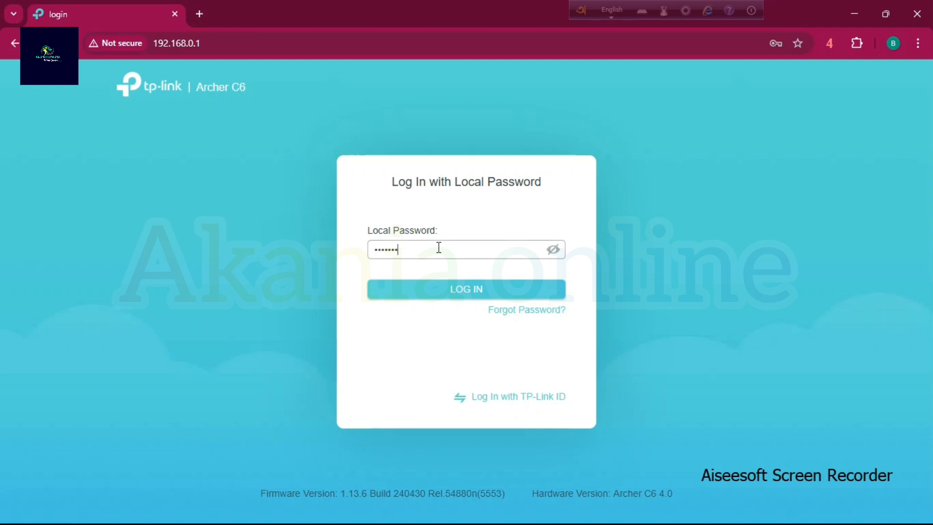
click(515, 284)
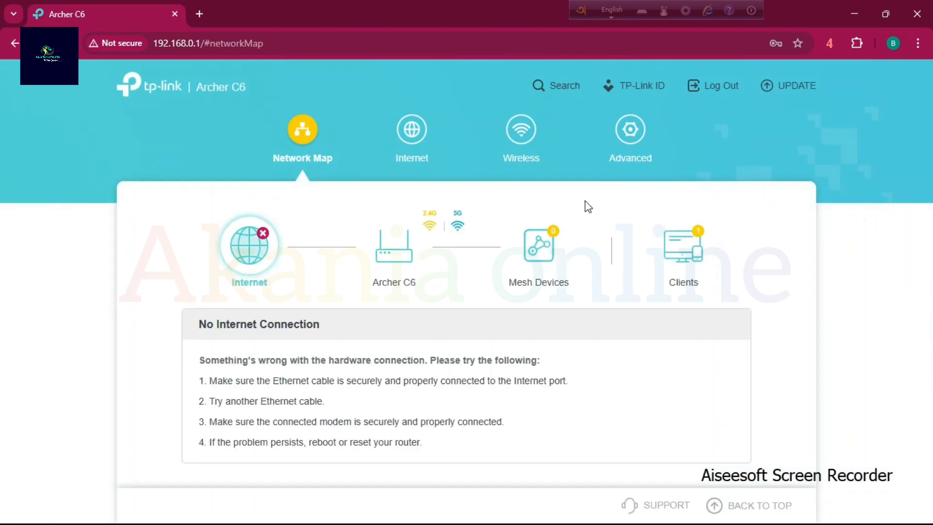
Reopen the administration settings and examine the local management and Remote Management options.
click(627, 131)
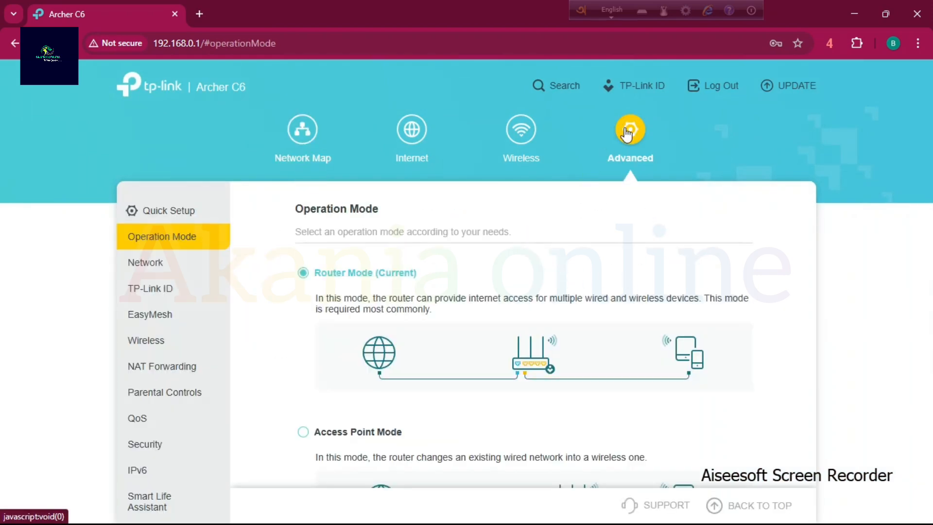
scroll(173, 428, down, 1)
click(154, 489)
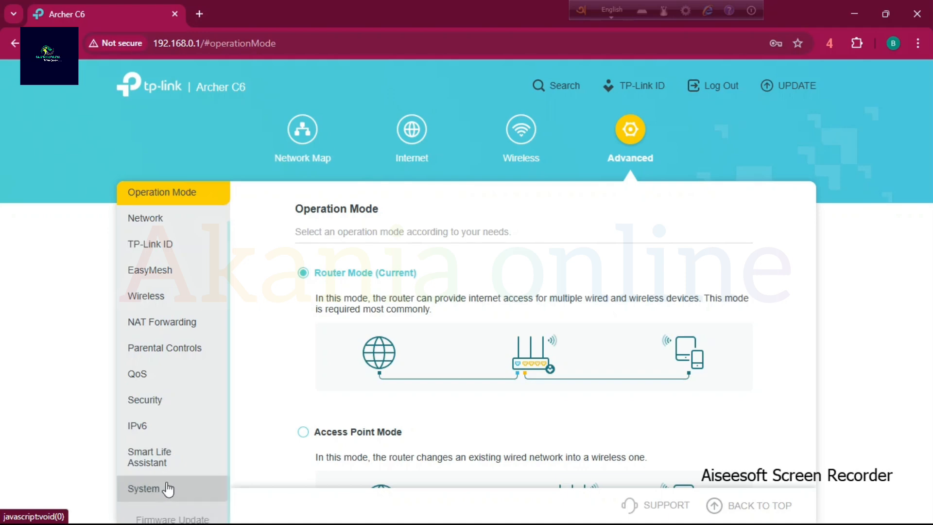
scroll(141, 503, down, 5)
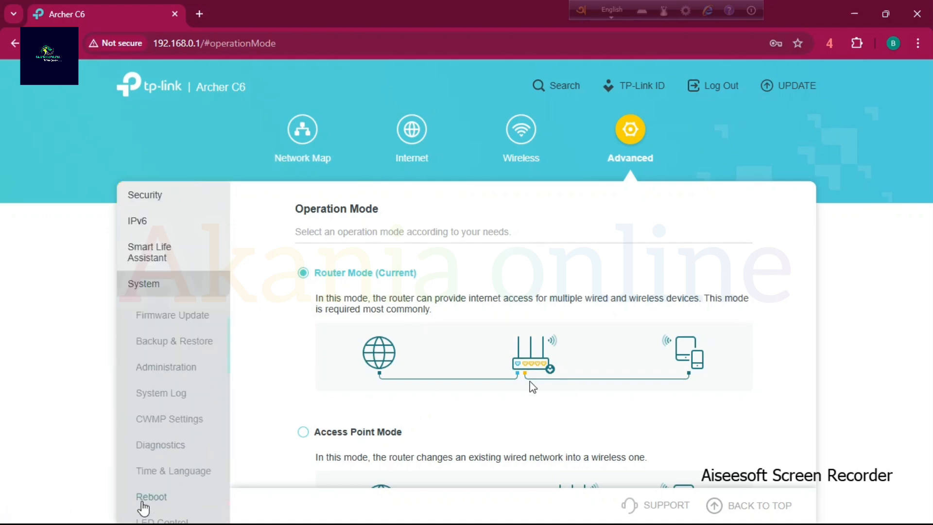
click(181, 369)
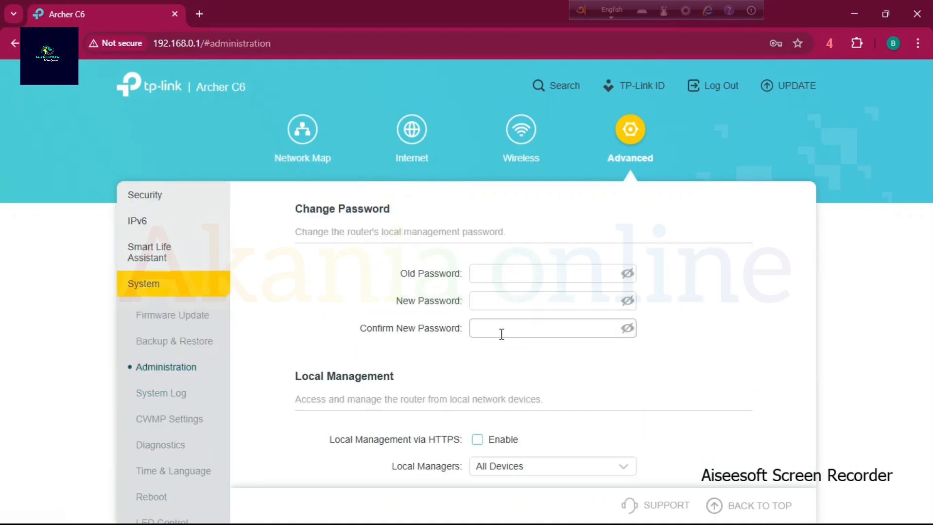
scroll(562, 405, down, 4)
scroll(561, 389, up, 1)
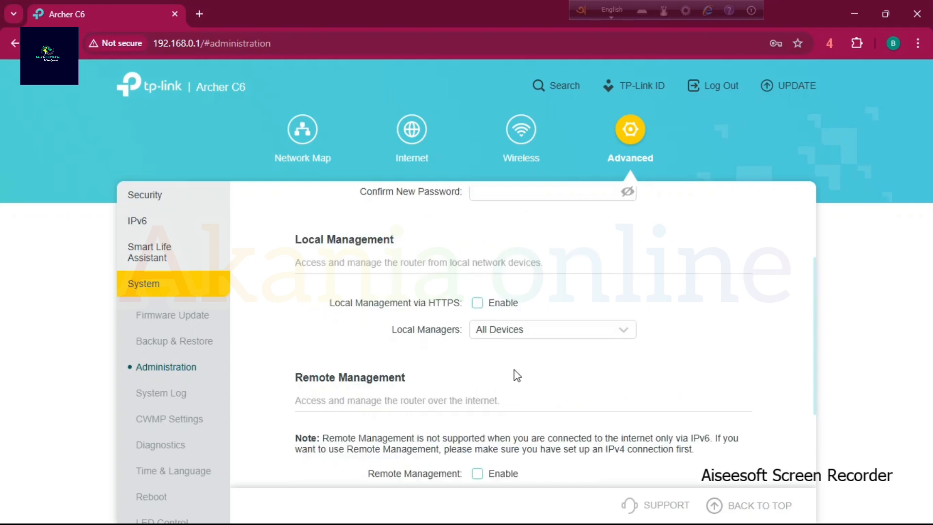
scroll(517, 381, down, 2)
drag(353, 347, 574, 347)
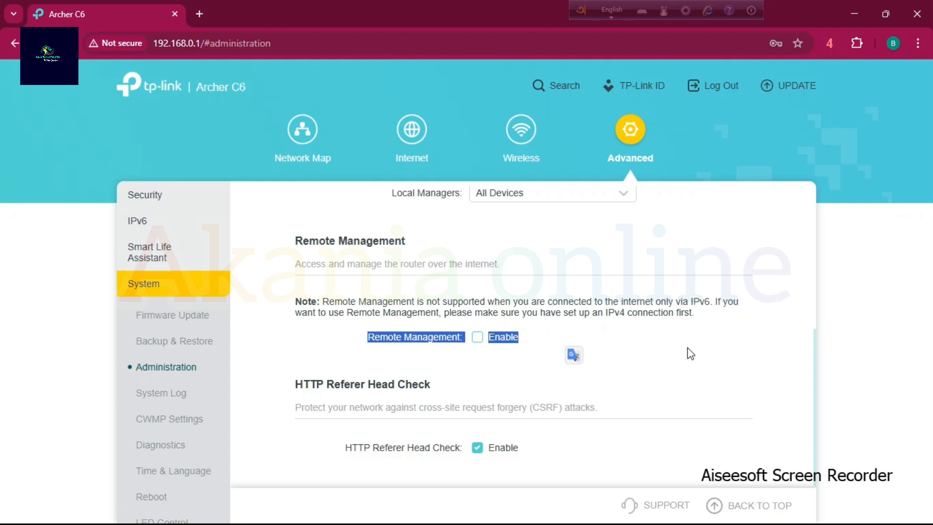
Enable Remote Management with HTTP port 8888 and HTTPS port 8443 for all devices, and save the change.
click(651, 352)
click(477, 337)
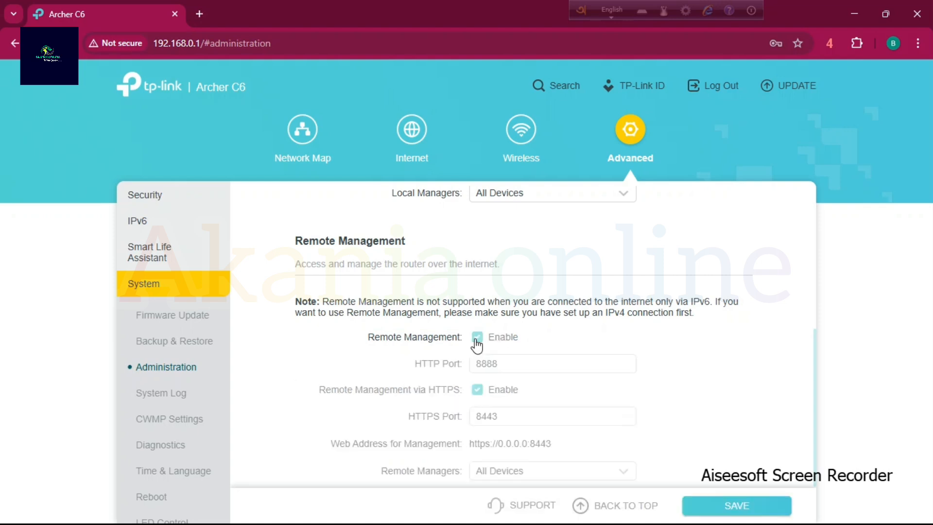
scroll(629, 389, down, 3)
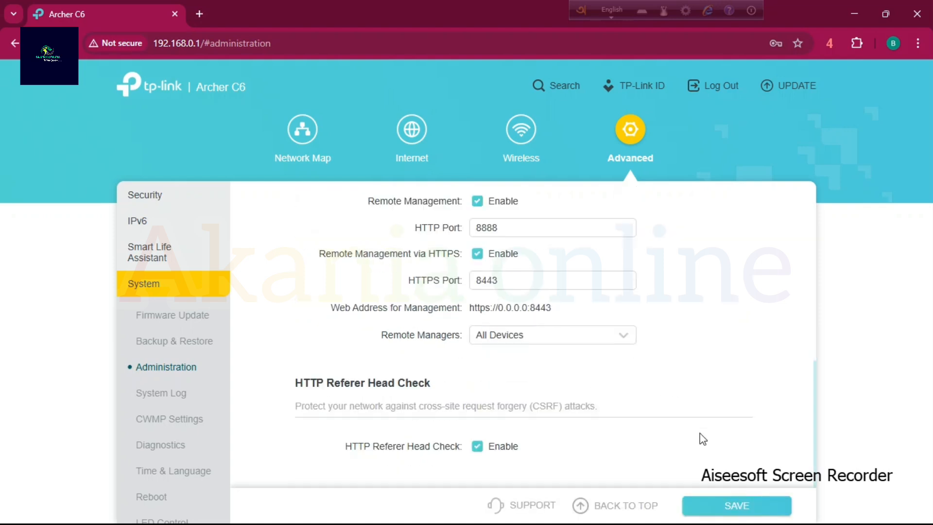
click(737, 506)
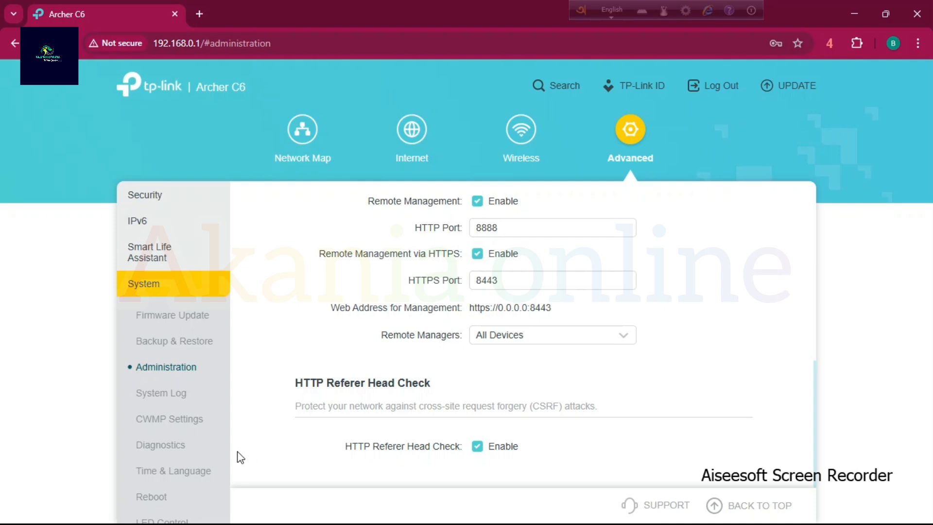
Review the Backup & Restore options and open the factory restore confirmation, dismissing it without restoring.
scroll(223, 442, down, 1)
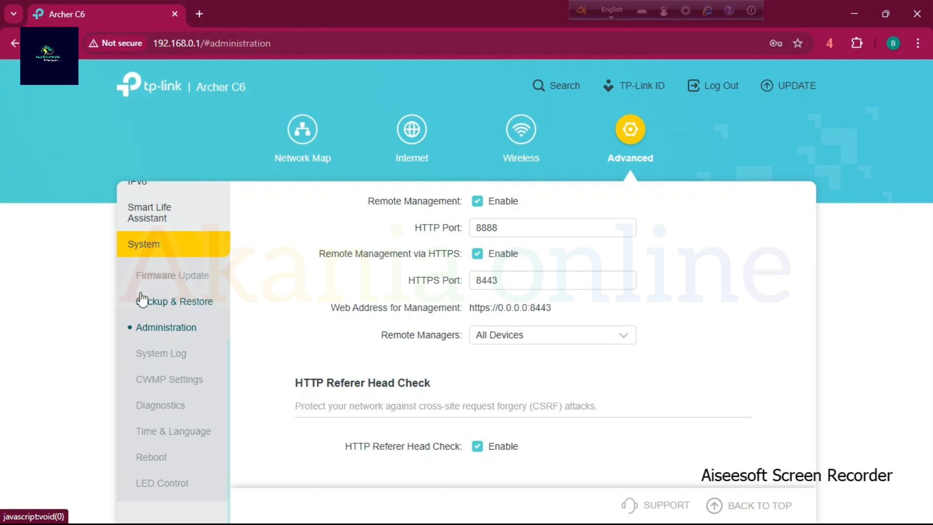
click(176, 306)
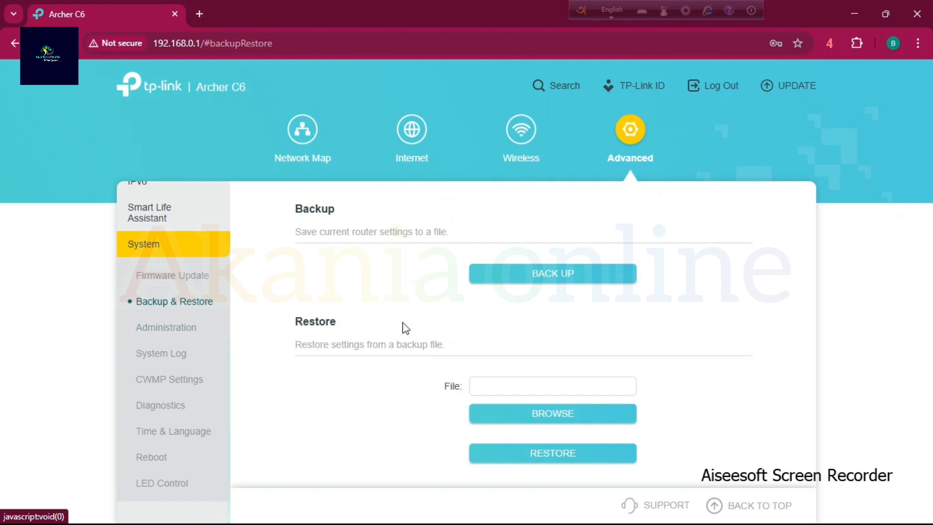
scroll(661, 311, down, 4)
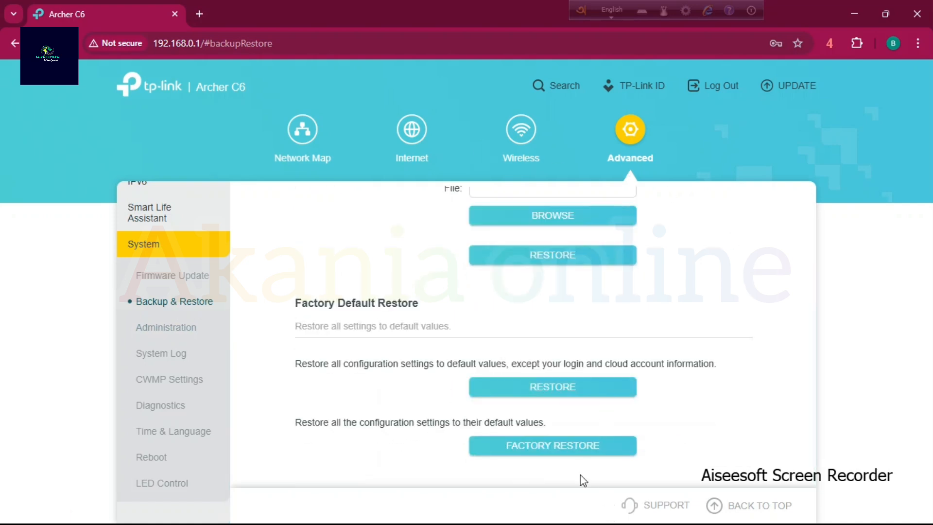
click(515, 455)
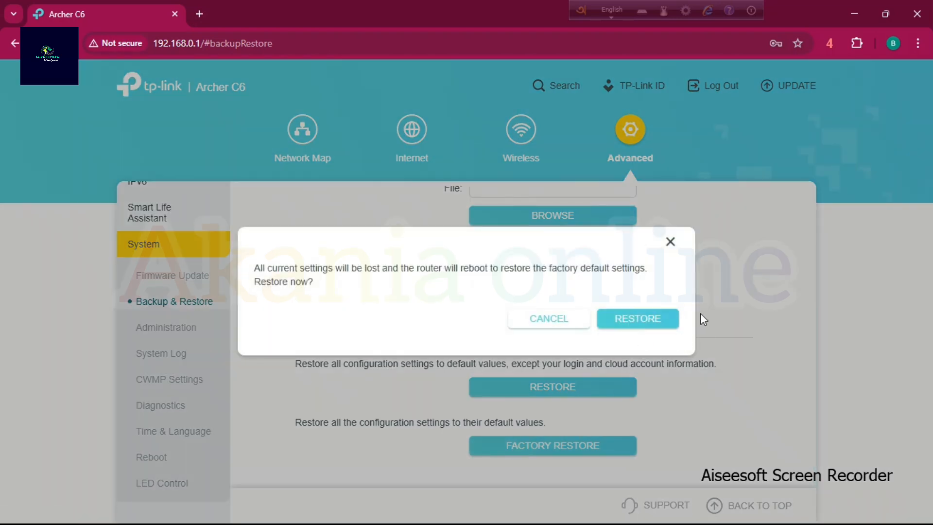
click(671, 241)
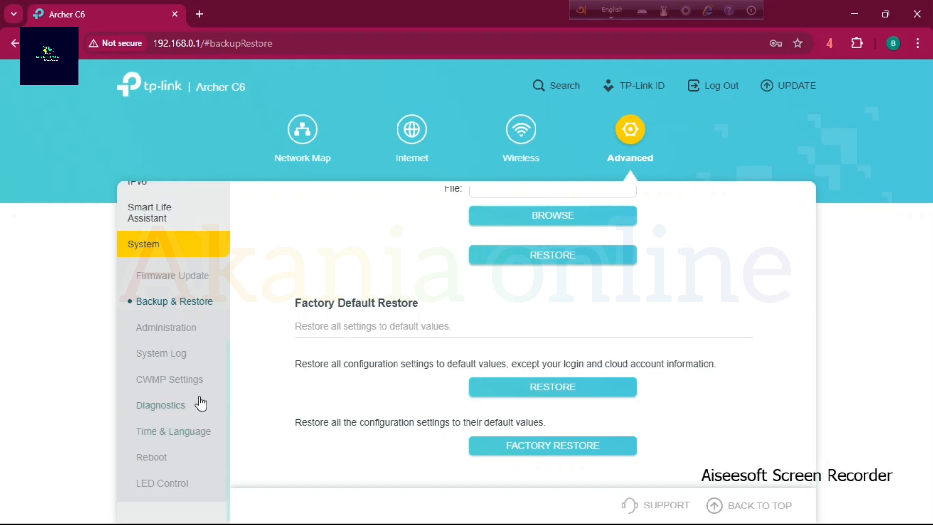
Try enabling the Reboot Schedule to examine its reboot time and repeat options, and switch it back off without saving.
click(159, 458)
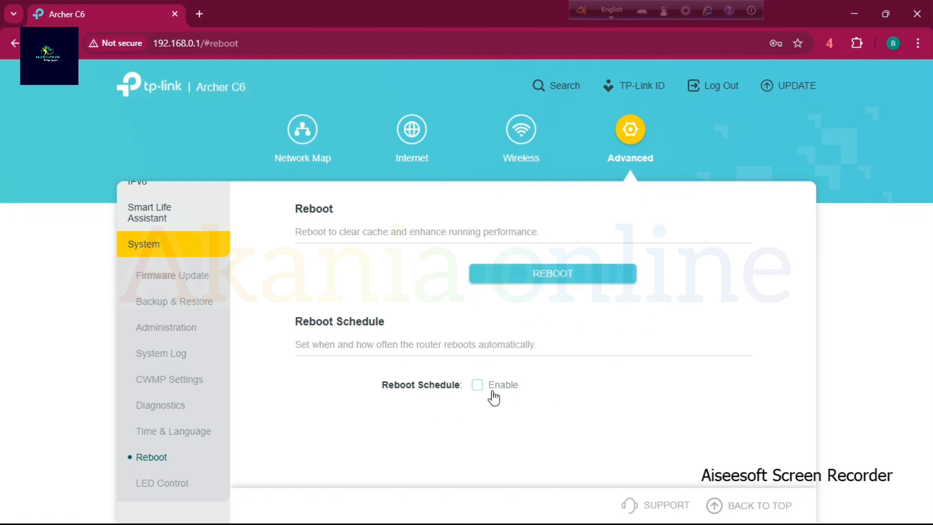
click(478, 387)
scroll(562, 406, down, 1)
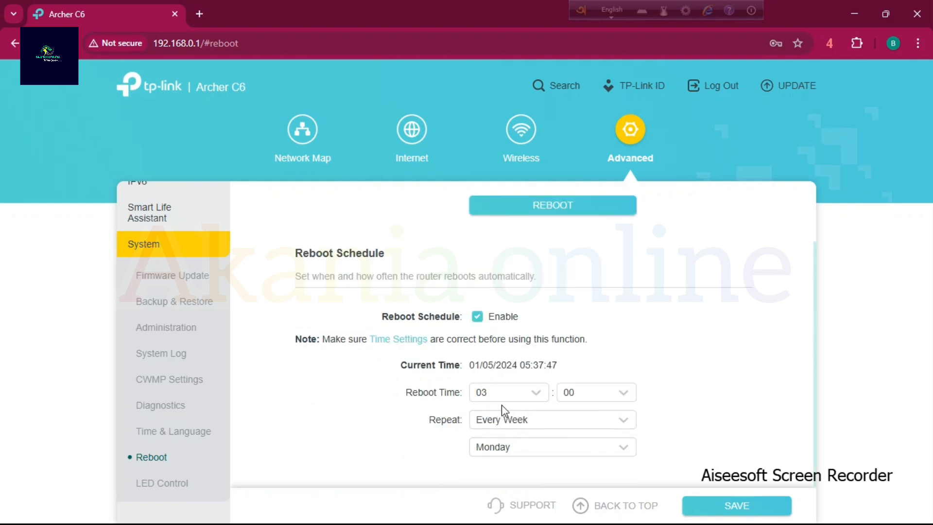
click(532, 400)
click(724, 360)
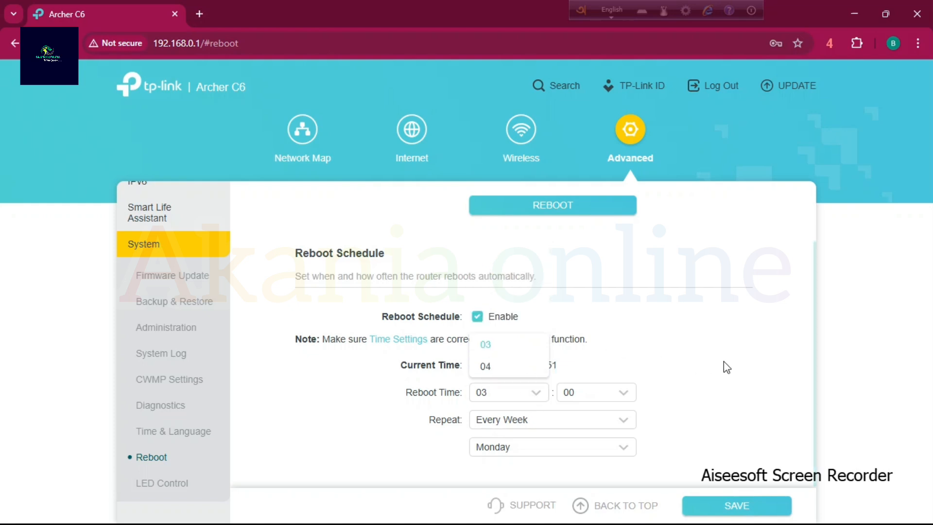
click(564, 430)
click(699, 401)
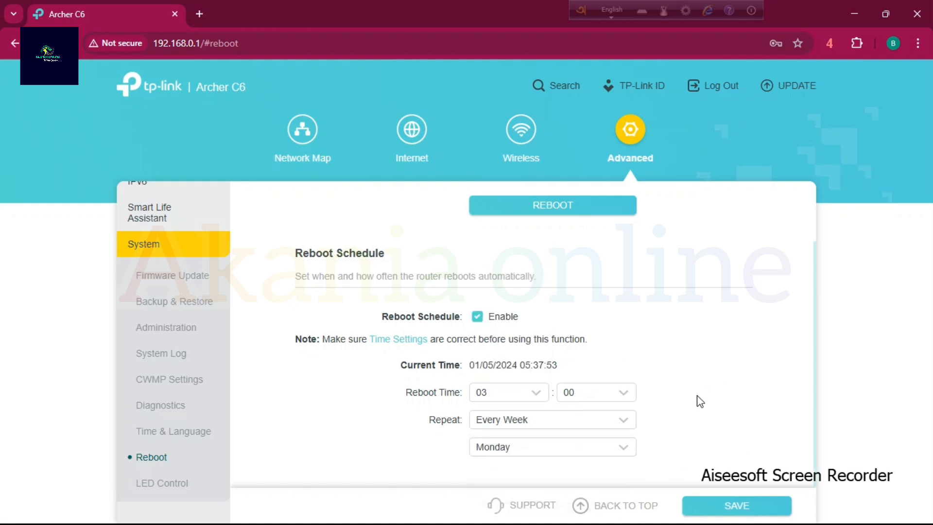
click(477, 317)
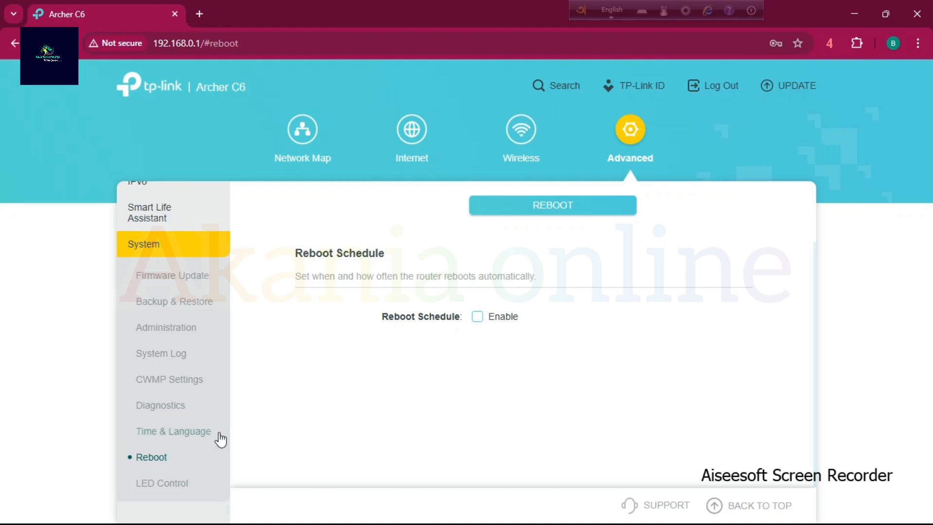
Open the Firewall page of the Security settings and examine its firewall and ping response options.
scroll(220, 440, up, 5)
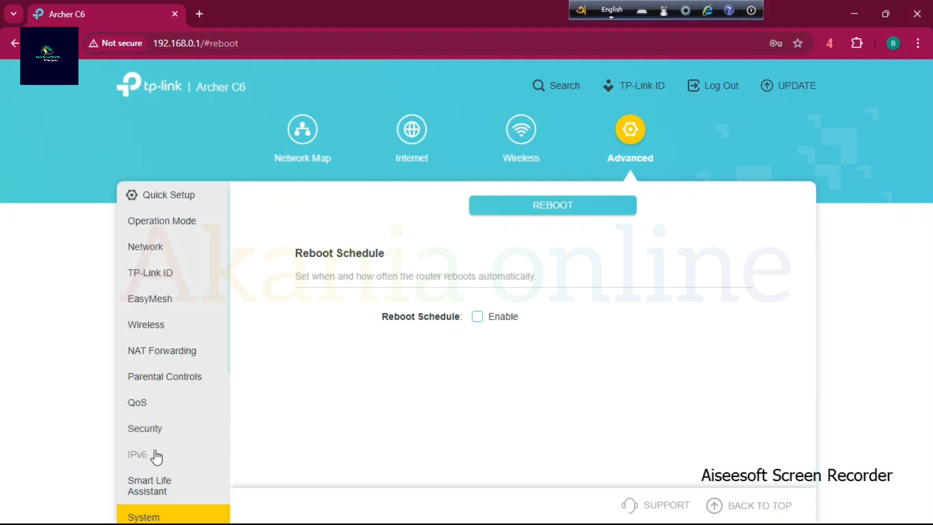
scroll(162, 450, down, 3)
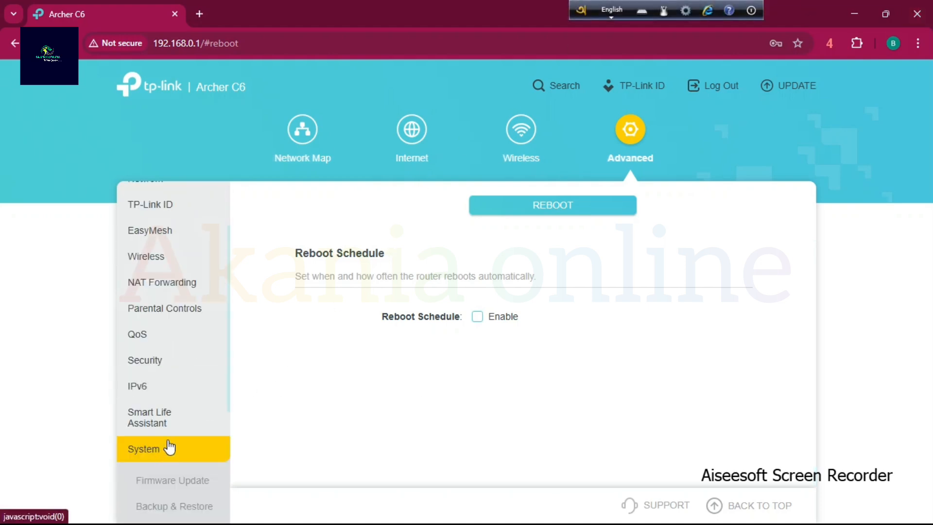
click(153, 361)
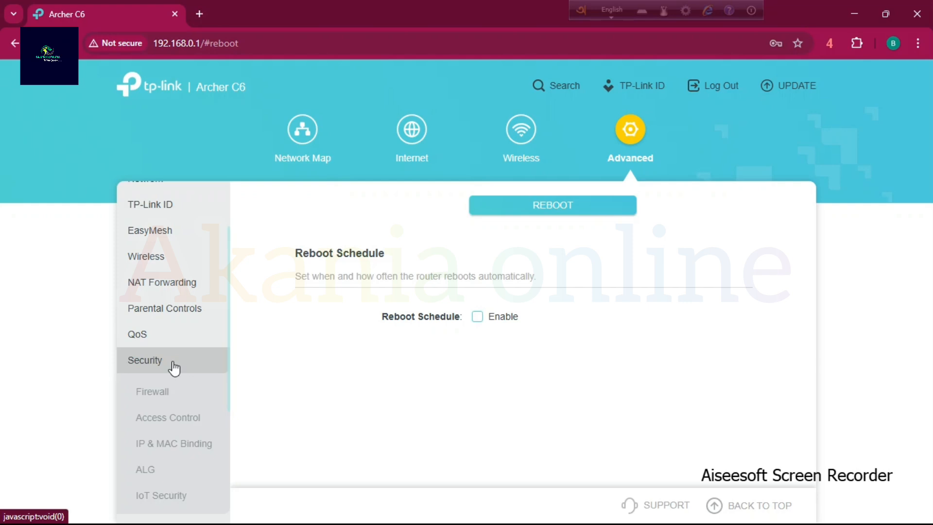
click(165, 394)
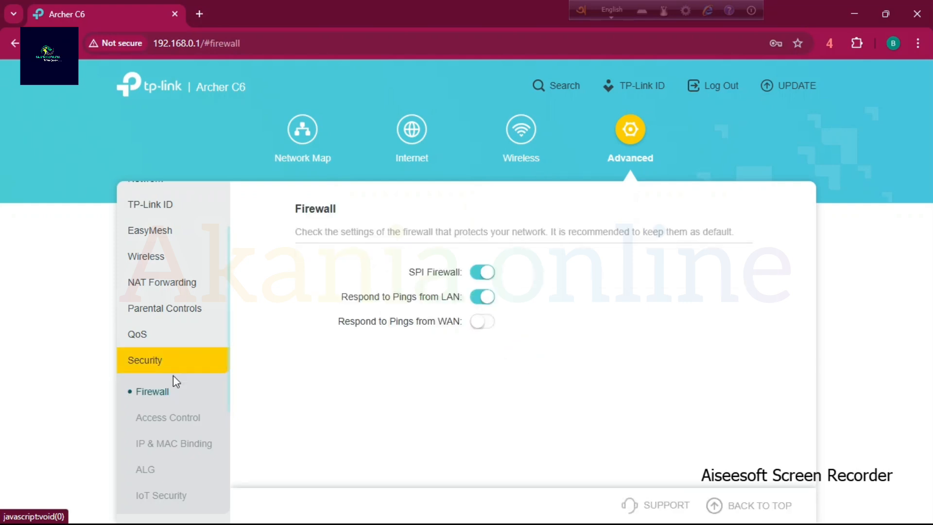
click(173, 368)
click(172, 367)
Turn on IP & MAC Binding in the Security settings and examine its ARP List and Binding List.
scroll(208, 447, down, 1)
click(190, 382)
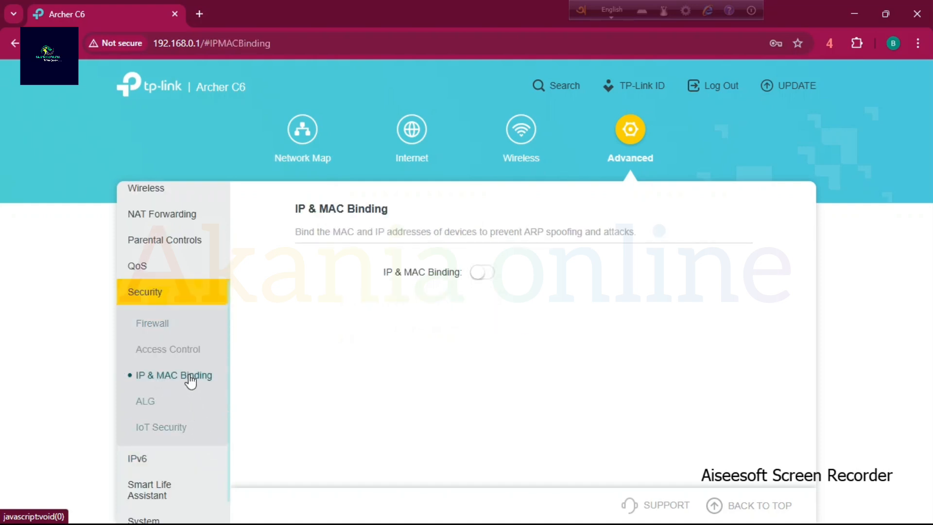
click(484, 275)
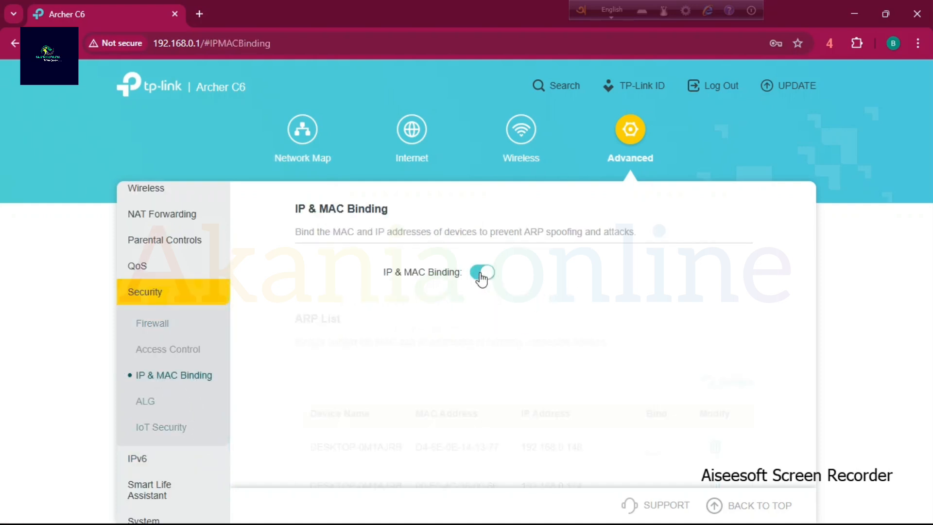
scroll(608, 343, down, 3)
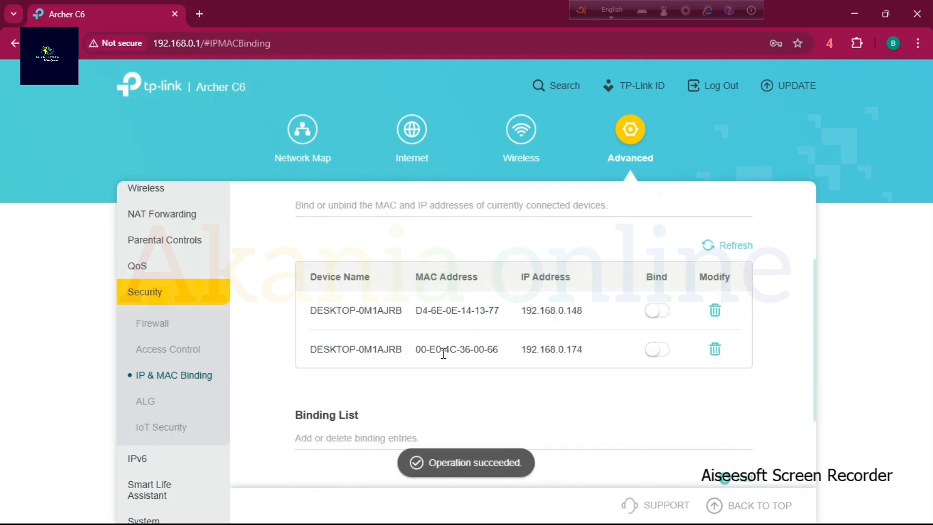
scroll(531, 400, up, 1)
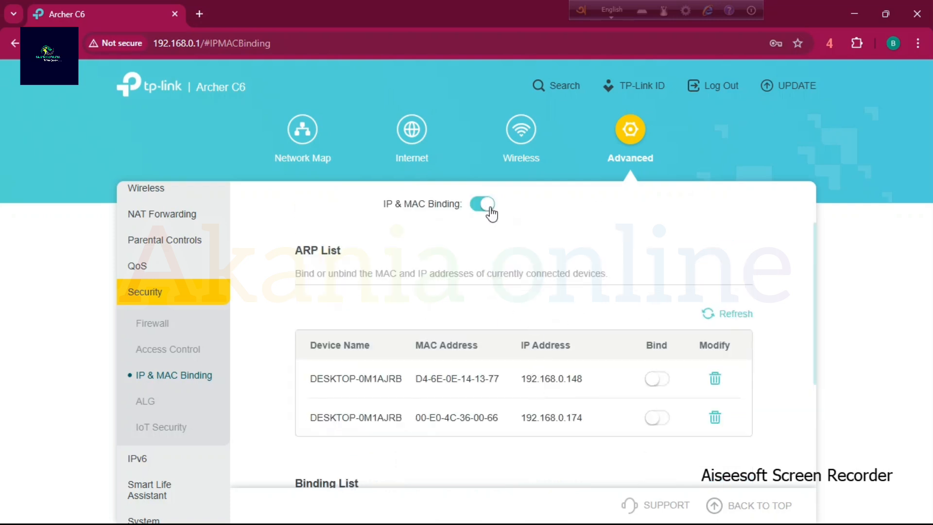
scroll(579, 408, down, 3)
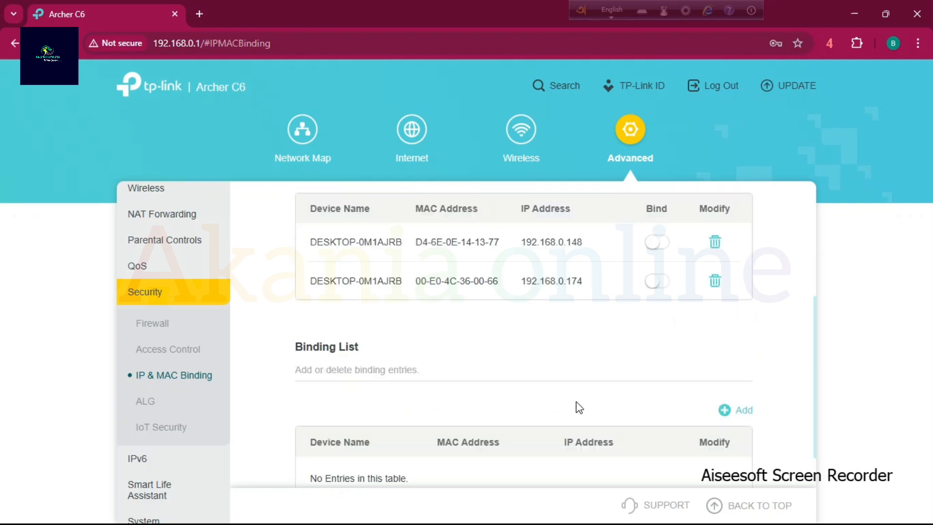
scroll(631, 408, down, 1)
drag(371, 302, 262, 300)
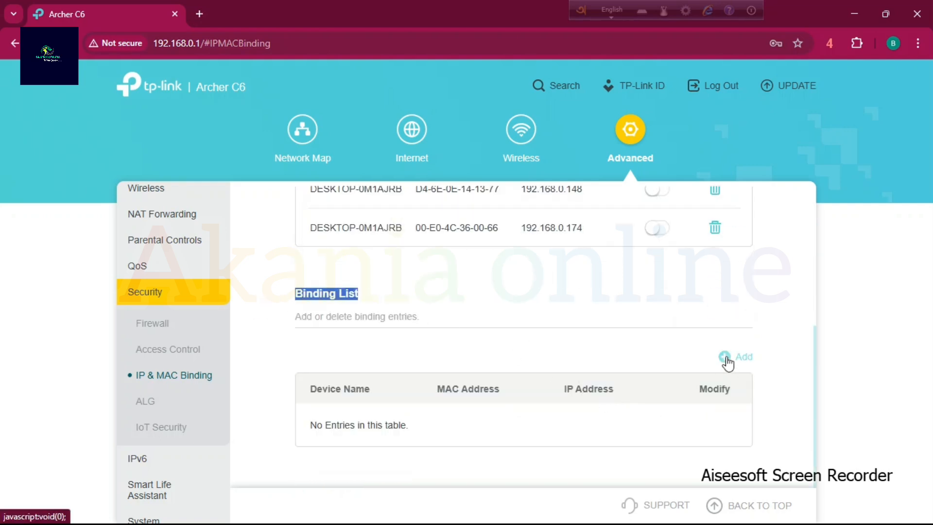
Open a new binding entry to examine its MAC and IP address fields, and close it without adding anything.
click(730, 365)
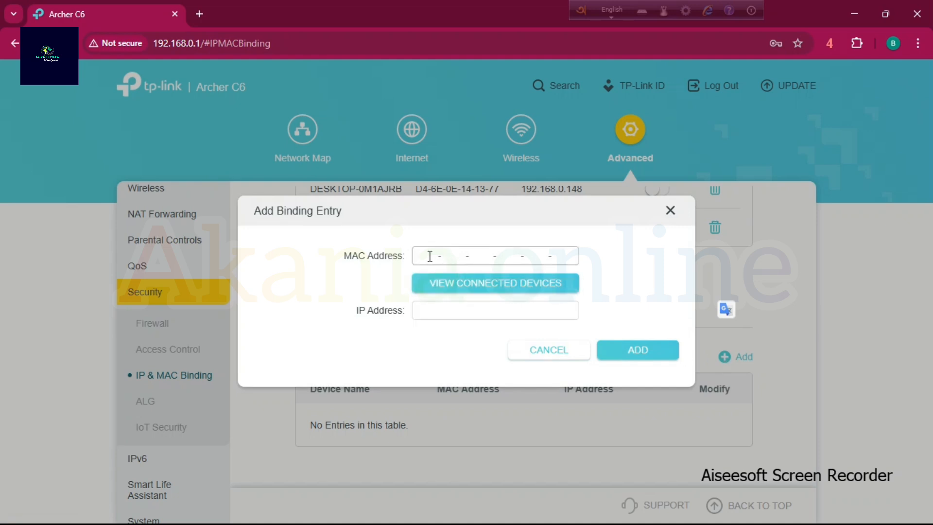
click(430, 256)
click(430, 310)
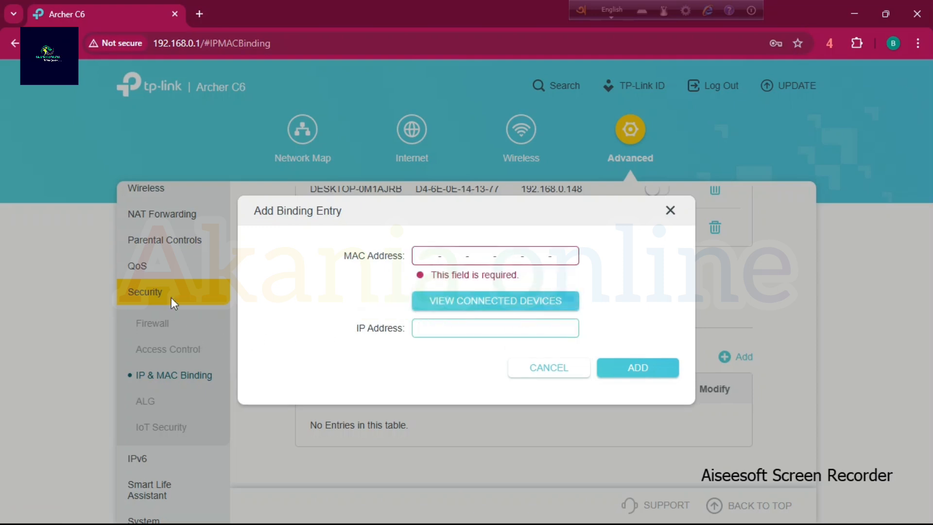
click(154, 191)
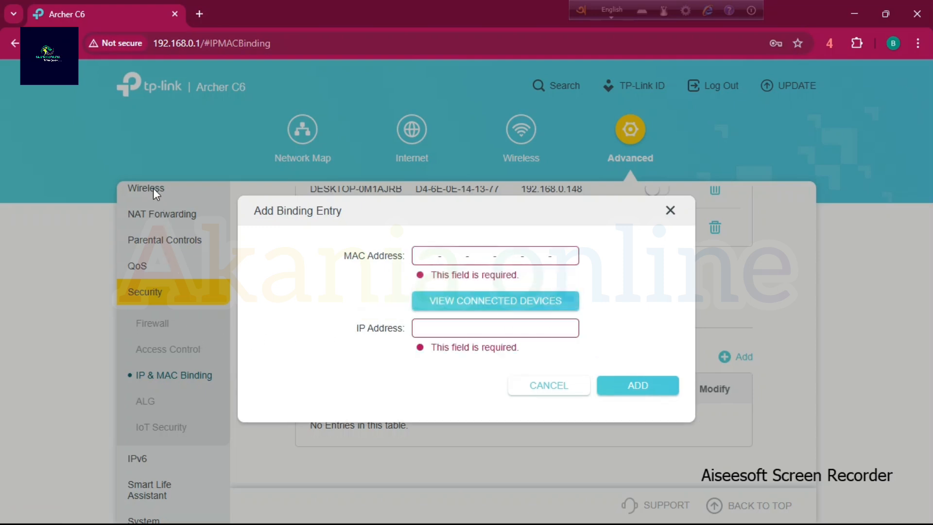
click(671, 210)
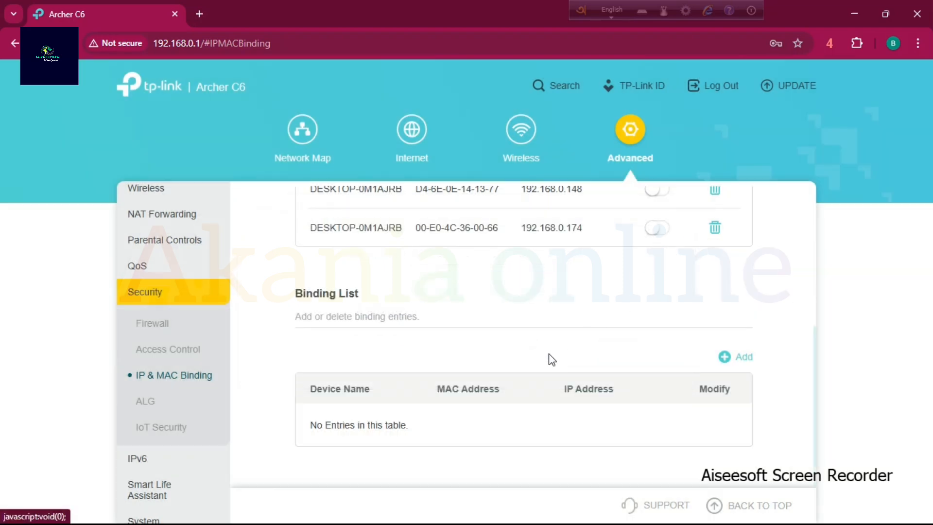
Examine the first device's MAC and IP address in the ARP List and refresh the list.
scroll(572, 348, up, 3)
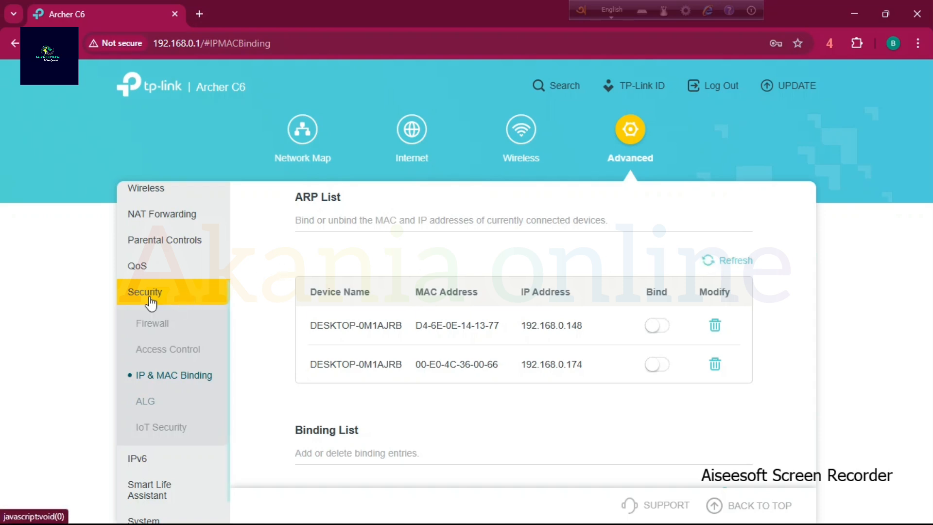
drag(328, 326, 582, 325)
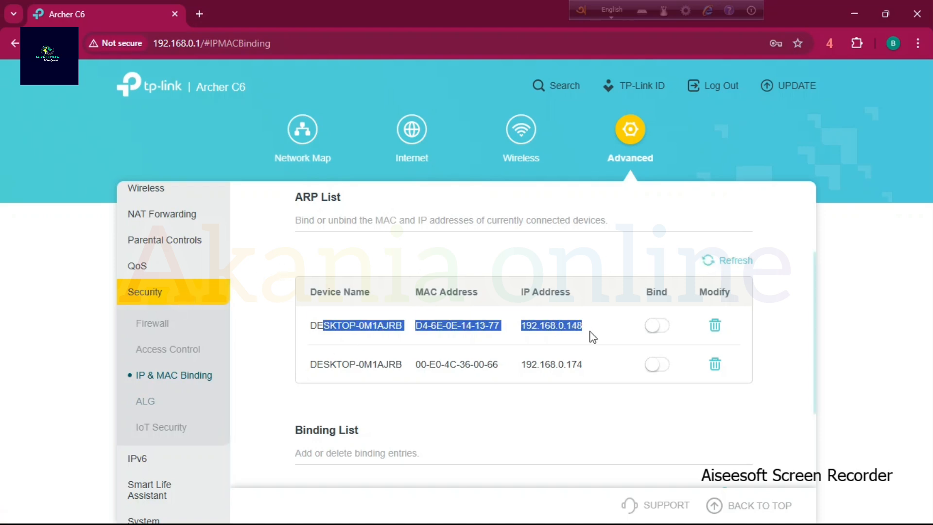
click(706, 267)
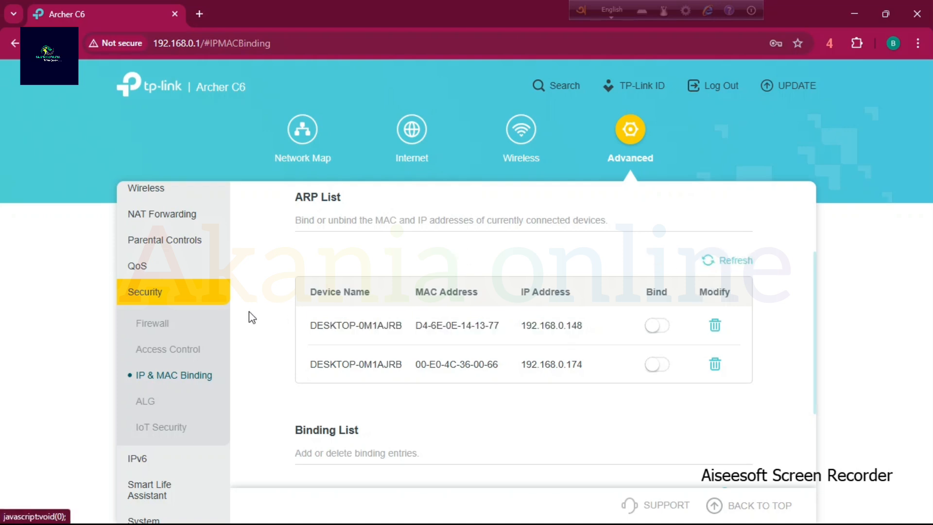
scroll(252, 425, up, 3)
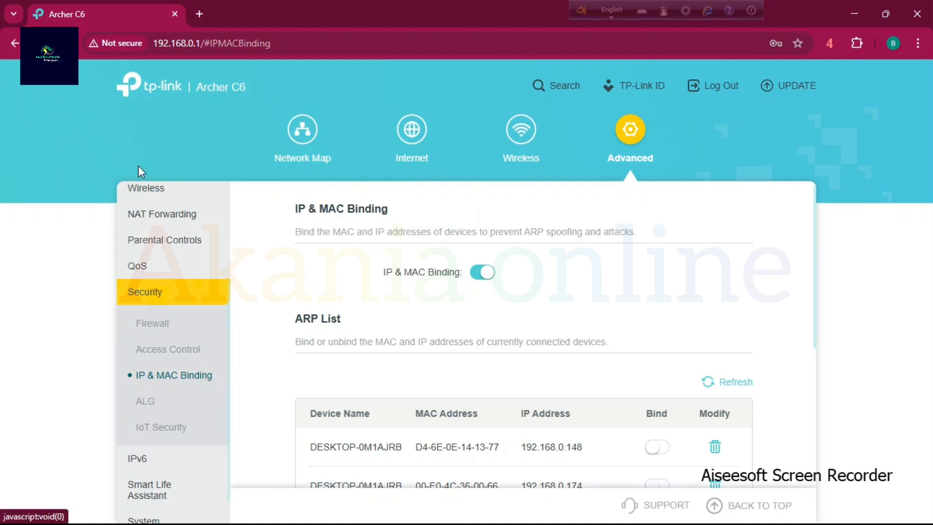
Look through the advanced Wireless settings and open the Guest Network page.
click(142, 190)
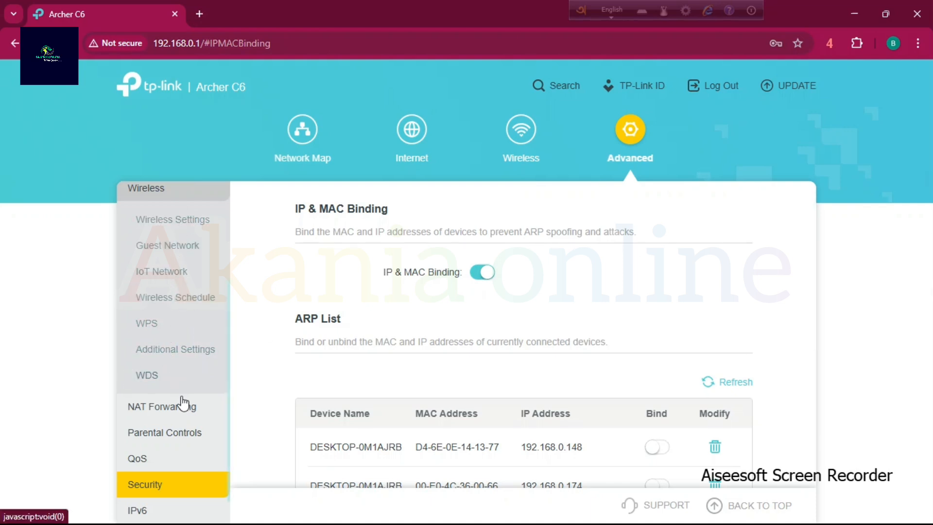
scroll(183, 408, down, 1)
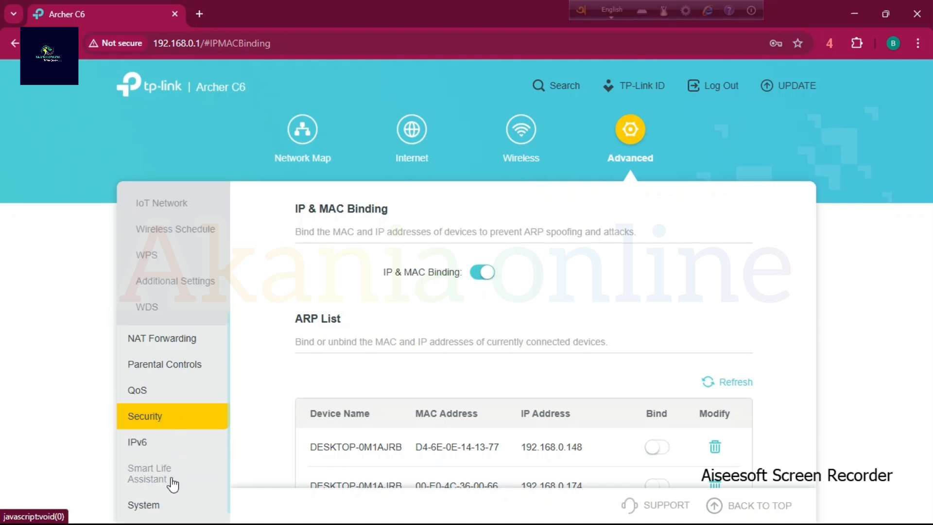
scroll(170, 483, down, 1)
scroll(169, 399, up, 4)
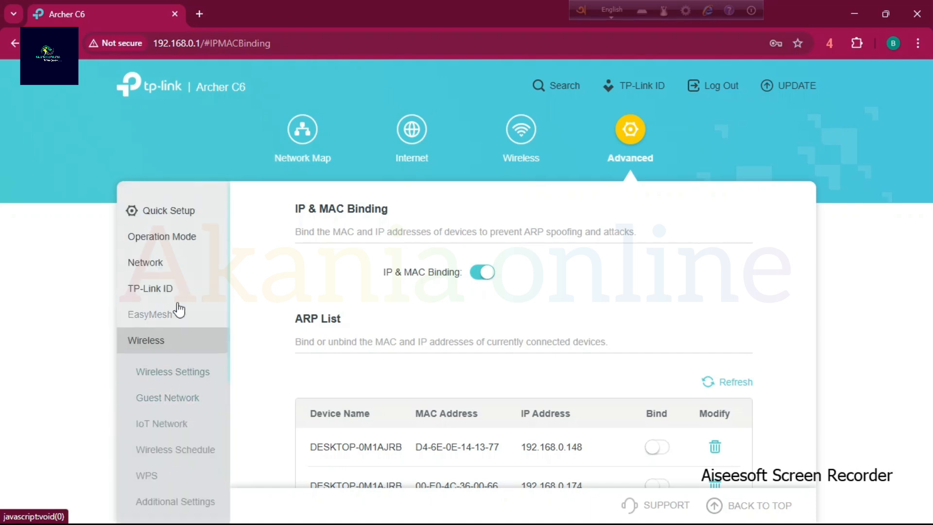
click(175, 380)
click(167, 399)
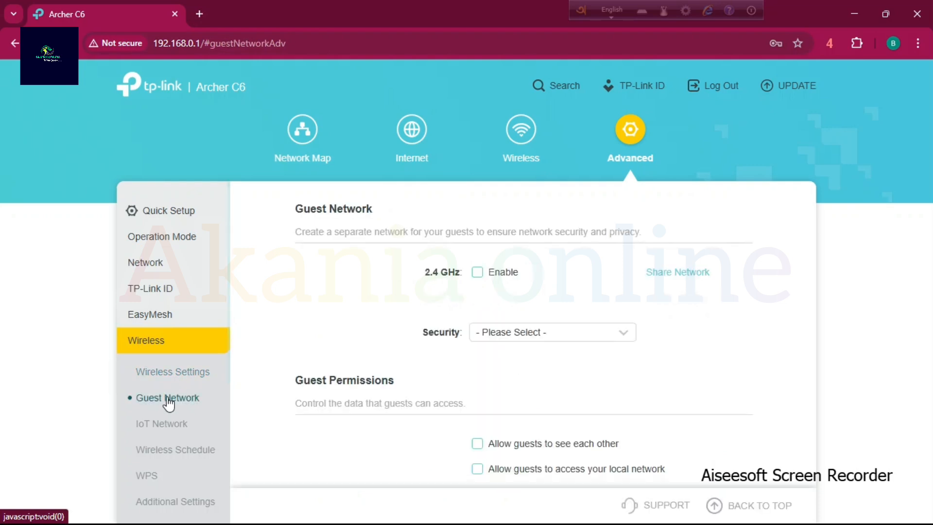
Look through the IoT Network, Wireless Schedule and WPS pages, and the NAT Forwarding and Security entries.
click(163, 425)
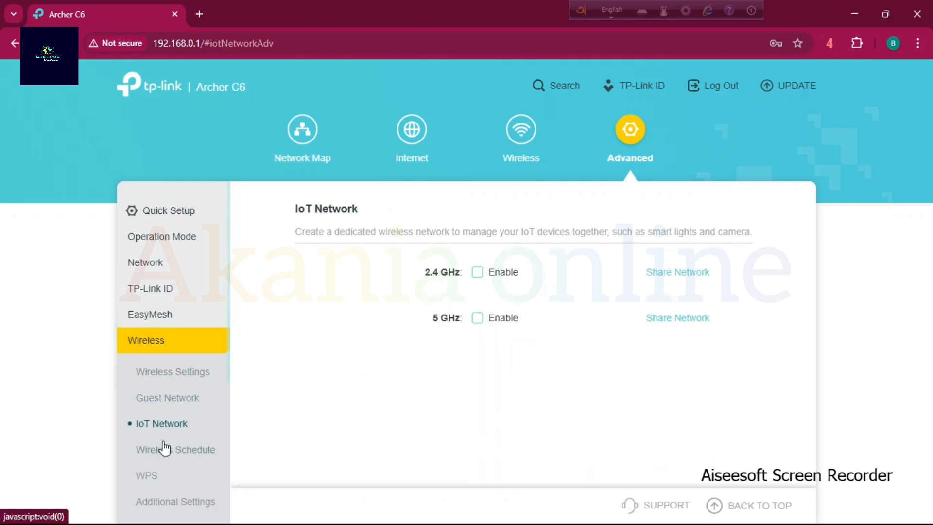
click(163, 449)
click(146, 477)
scroll(189, 461, down, 2)
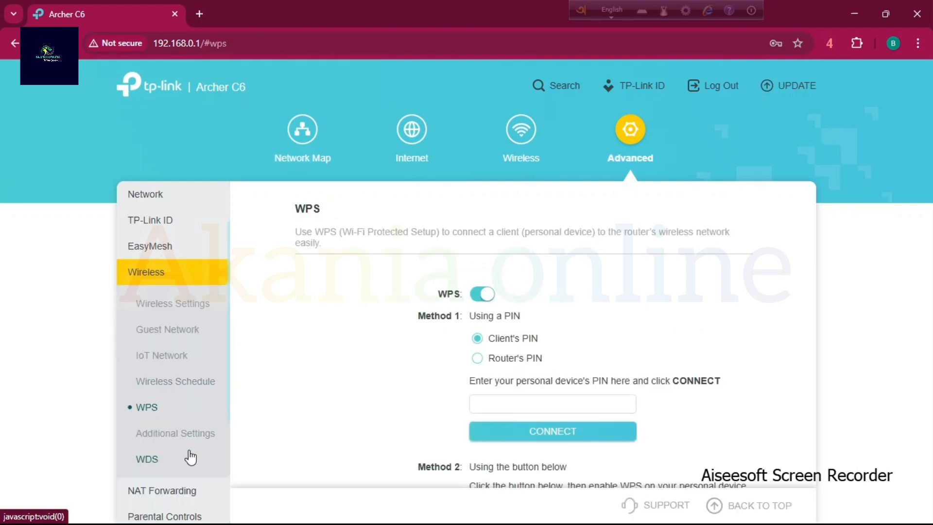
click(166, 491)
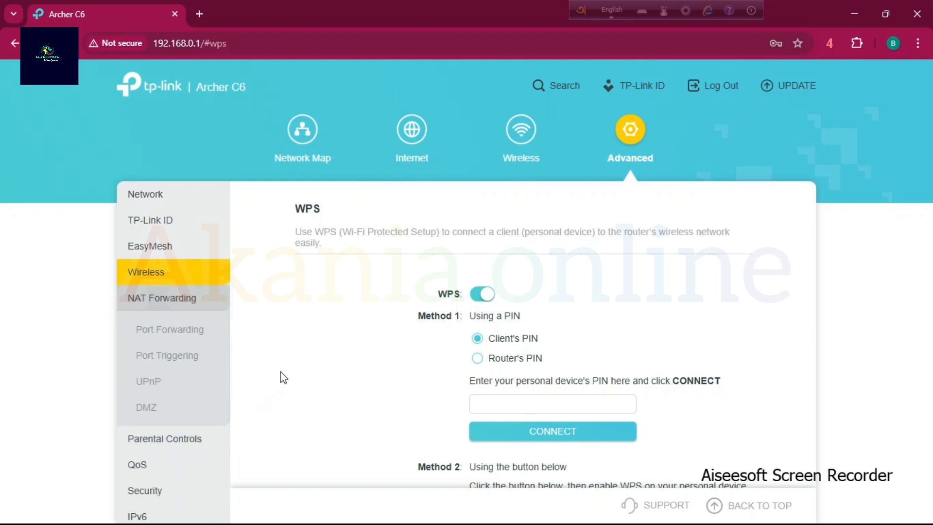
click(161, 491)
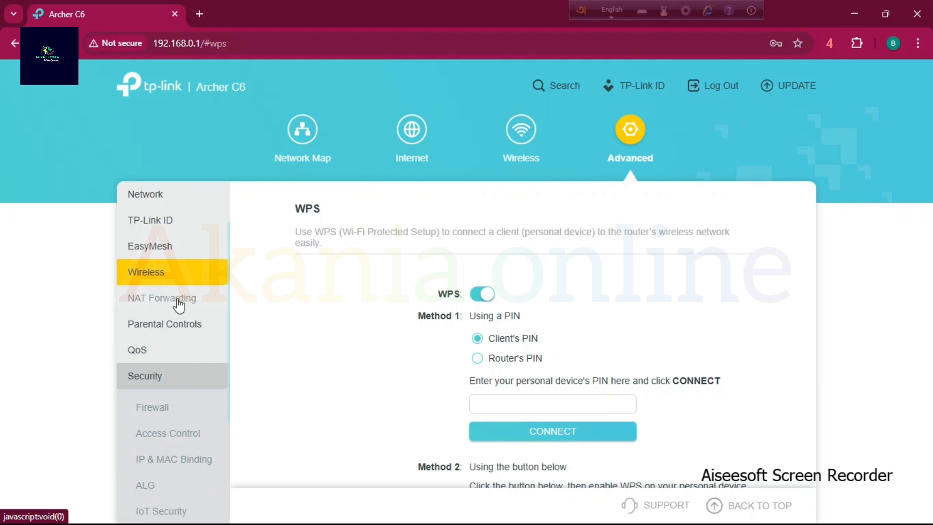
Examine Parental Controls and its profile creation form, and close the form without creating a profile.
click(188, 327)
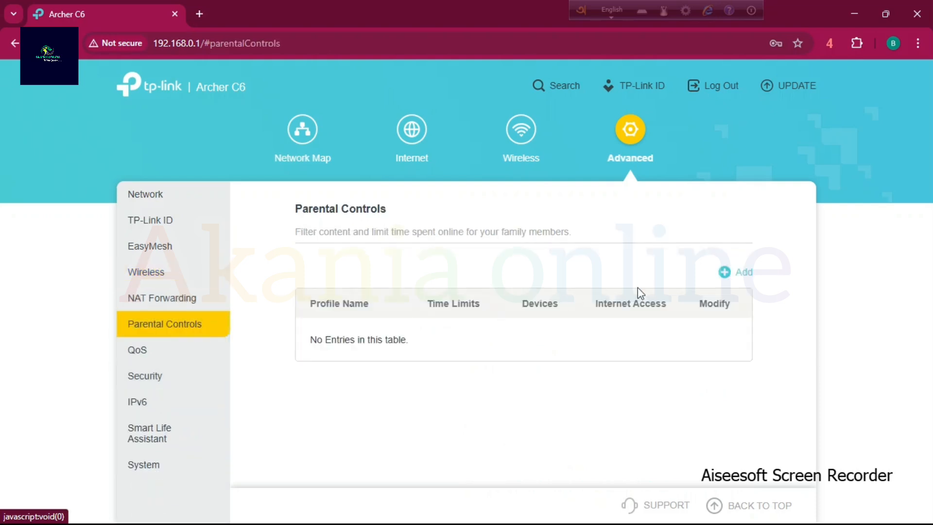
click(725, 272)
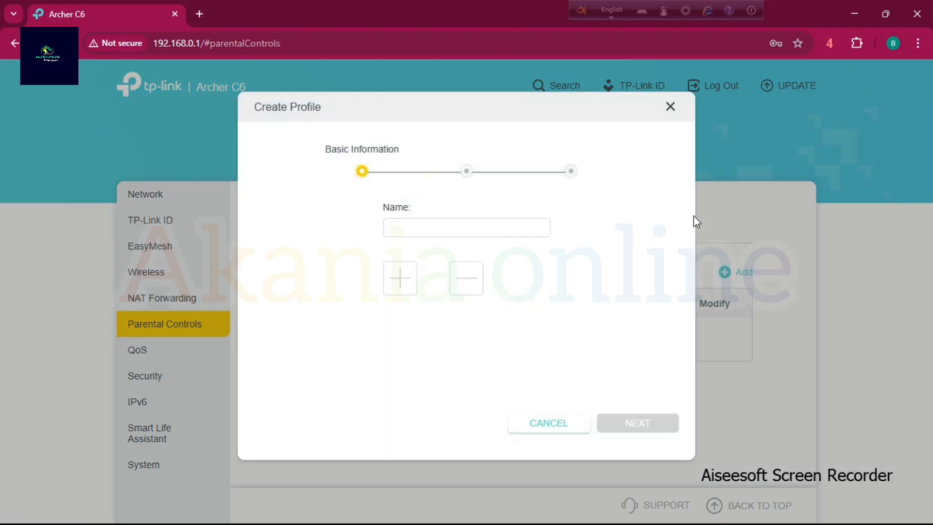
click(674, 110)
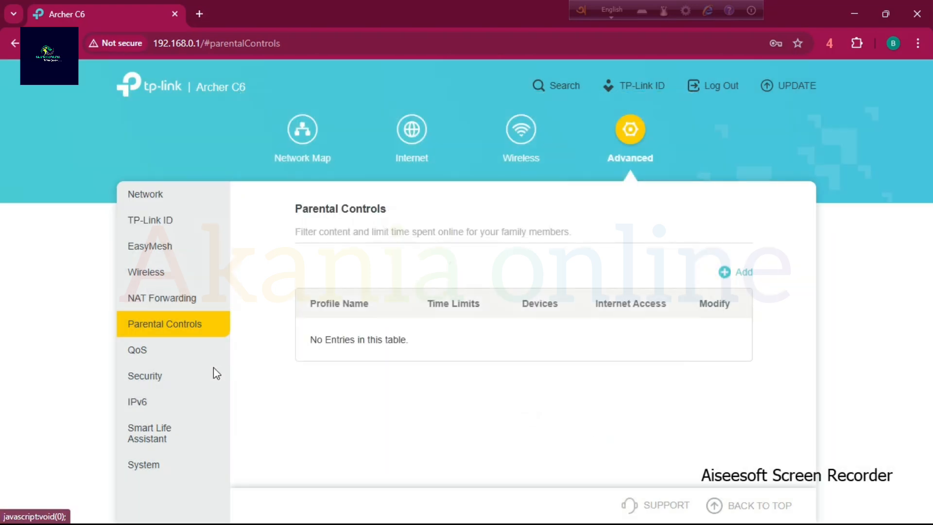
Open the IP & MAC Binding page in the Security settings and refresh its ARP List.
click(146, 380)
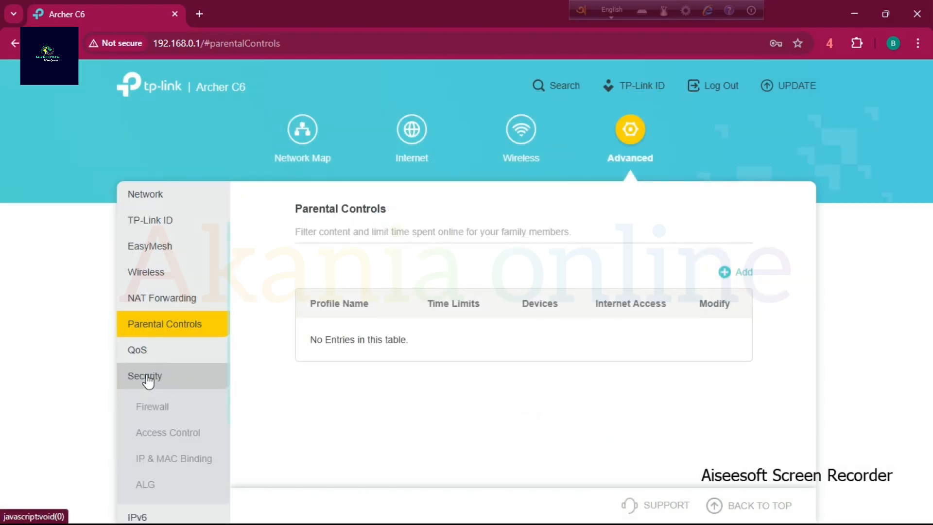
click(170, 461)
scroll(670, 350, down, 4)
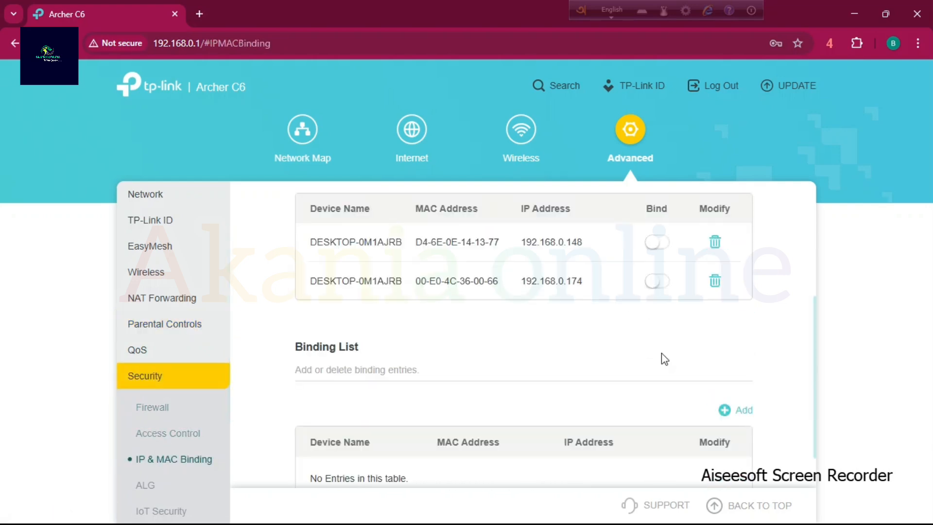
scroll(583, 350, up, 3)
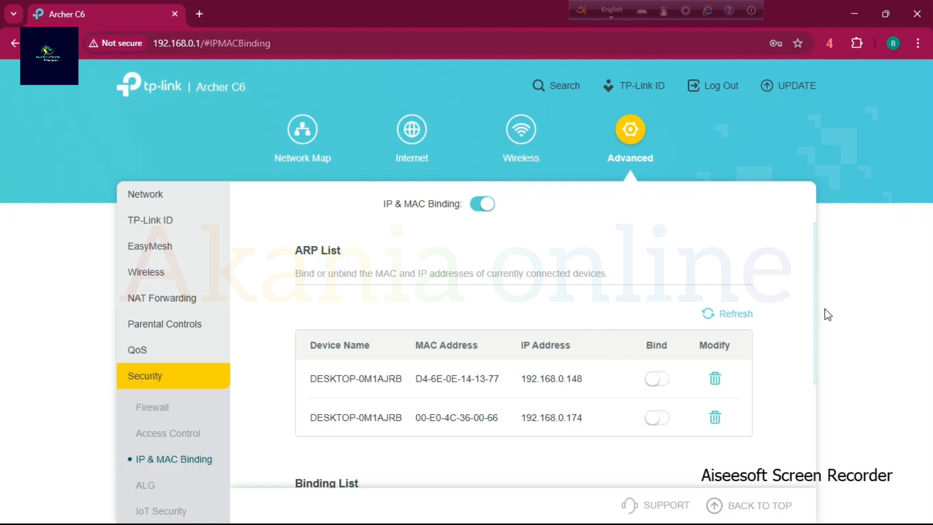
click(714, 316)
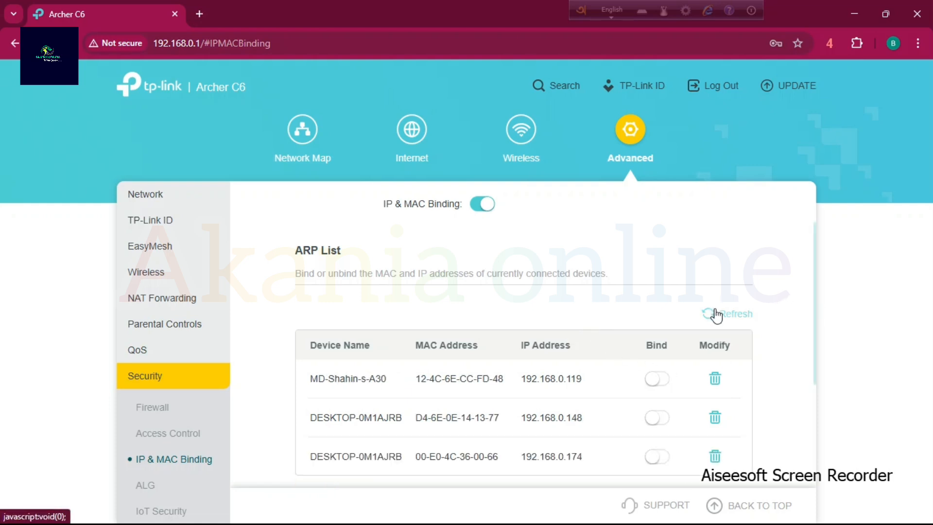
Examine the first device's entry in the refreshed ARP List, including its MAC address.
scroll(636, 379, down, 1)
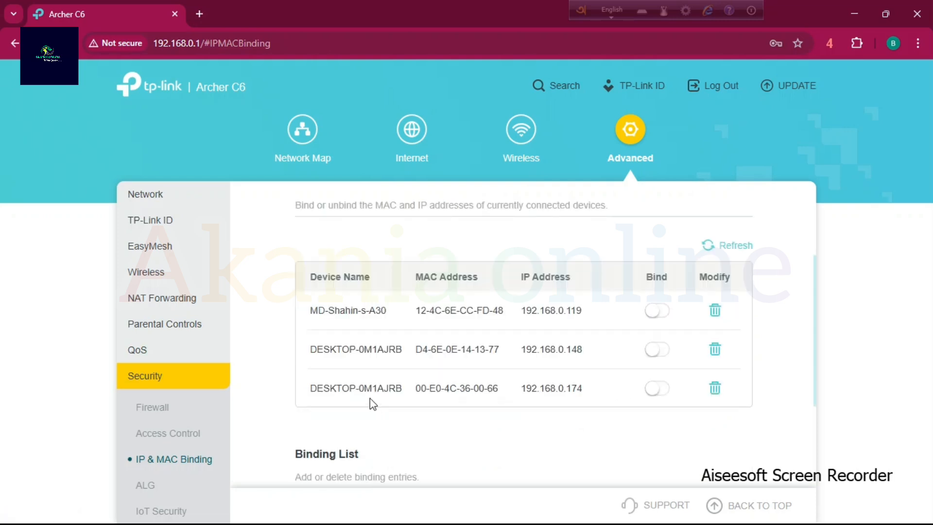
drag(316, 312, 608, 319)
scroll(578, 316, down, 1)
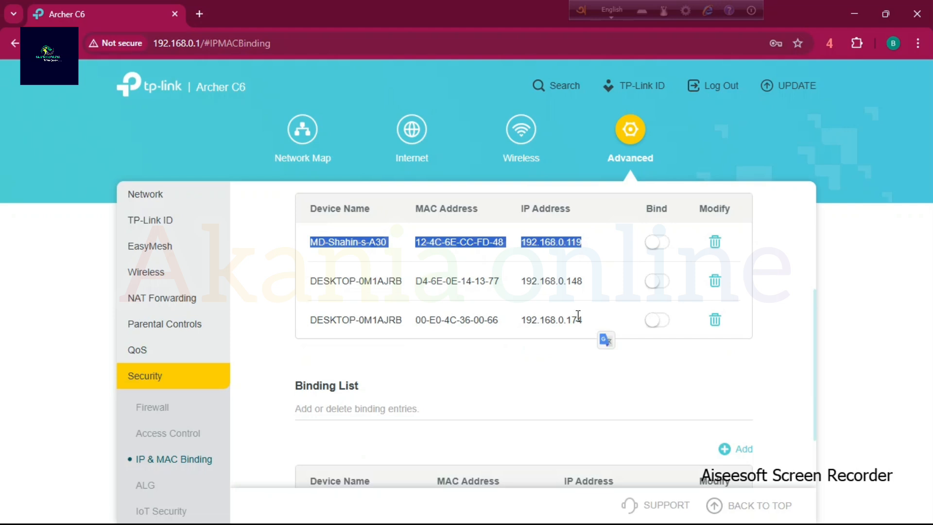
click(456, 257)
drag(417, 242, 509, 249)
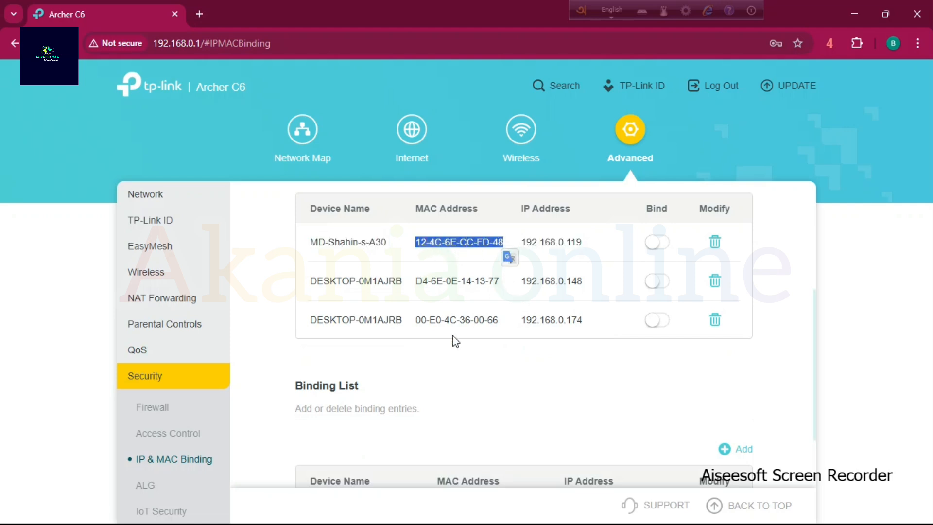
Open a new entry in the Binding List to check its required MAC Address field, and close it without adding anything.
scroll(453, 352, down, 2)
click(724, 358)
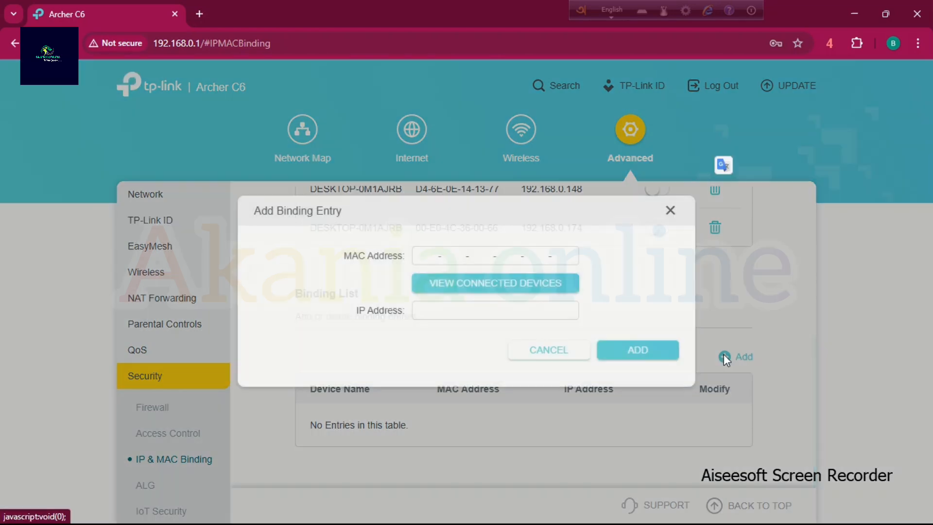
click(421, 256)
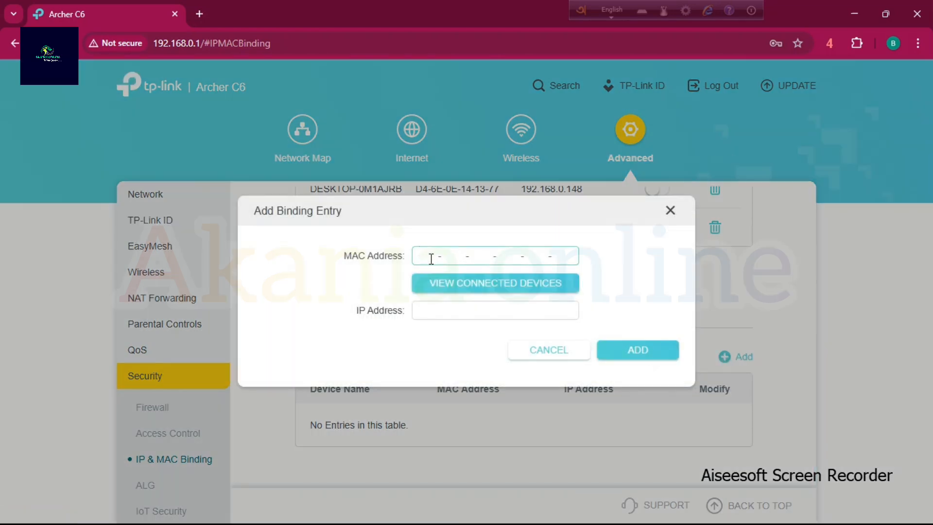
click(557, 221)
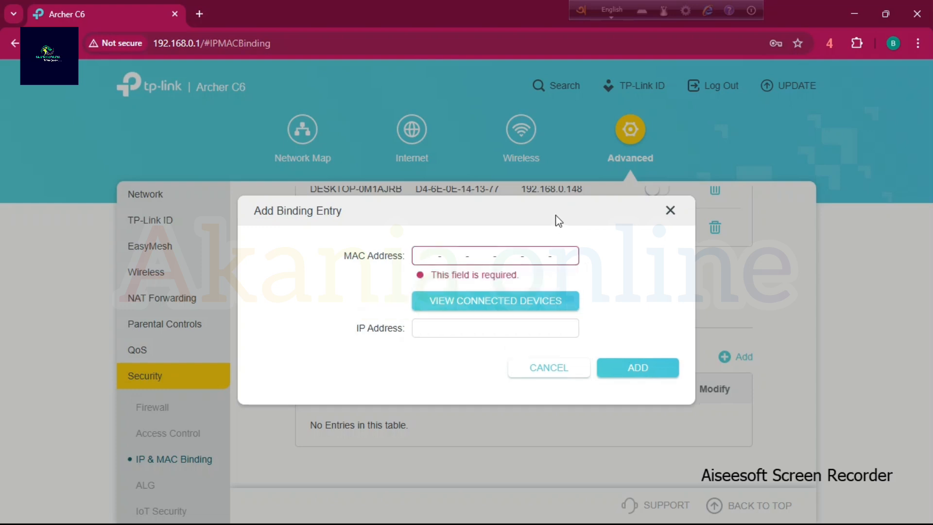
drag(558, 221, 564, 263)
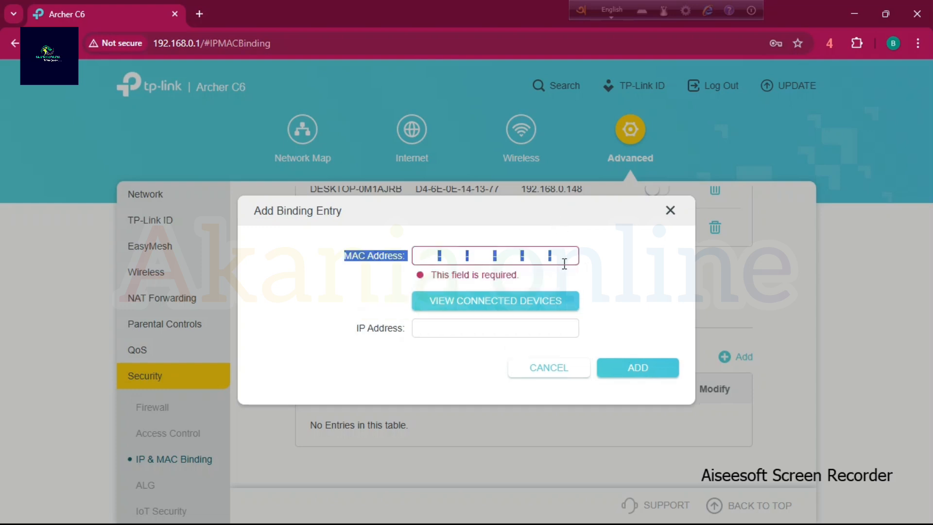
click(669, 212)
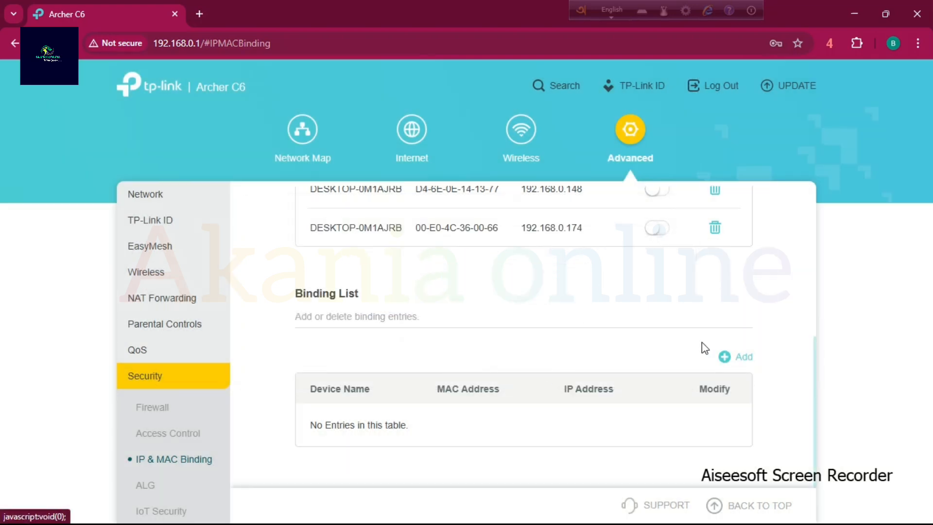
scroll(603, 342, up, 1)
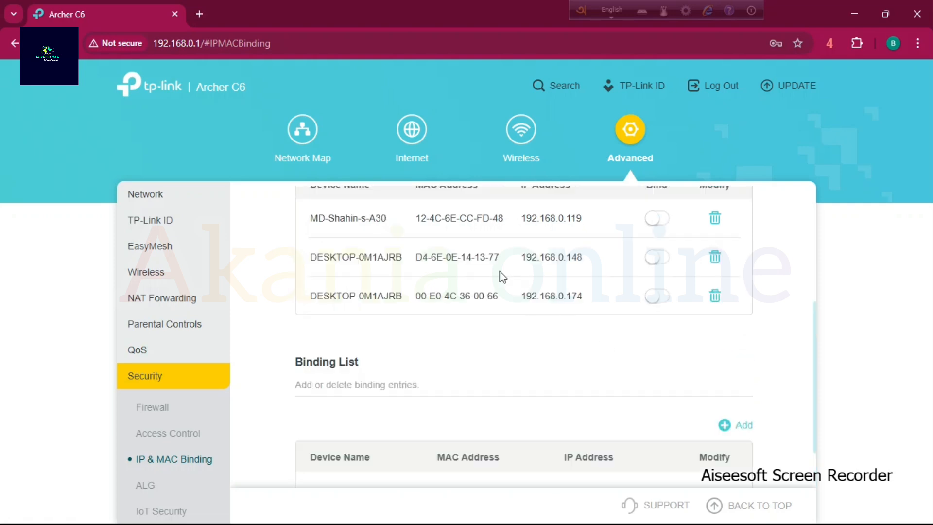
click(724, 425)
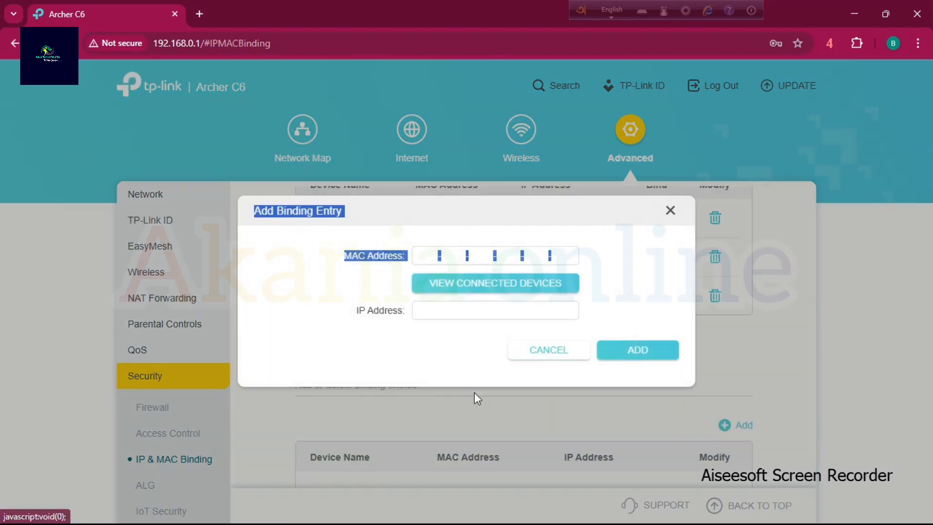
click(431, 257)
text(12 - 4C - - - -)
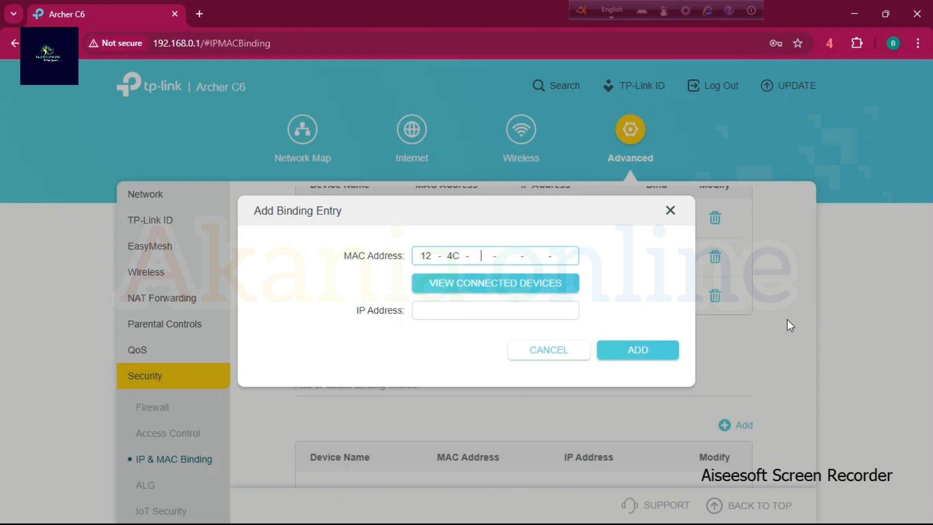
triple_click(585, 248)
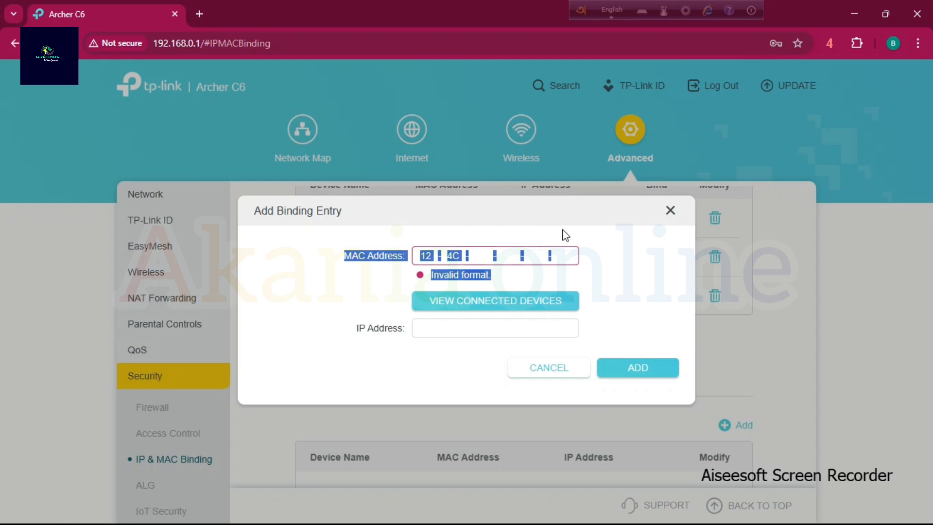
click(651, 290)
click(491, 325)
click(670, 211)
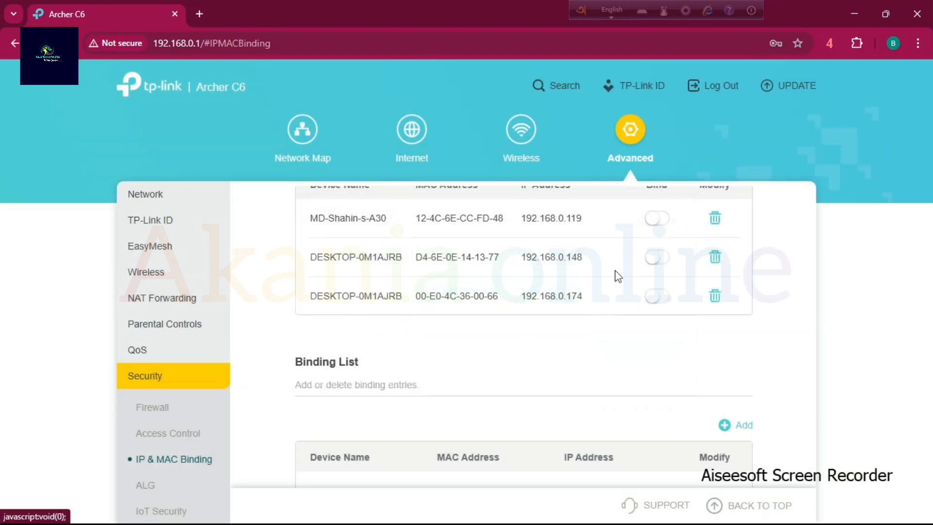
Check the first ARP List device's IP address and turn on binding for that device (192.168.0.119).
drag(526, 218, 592, 221)
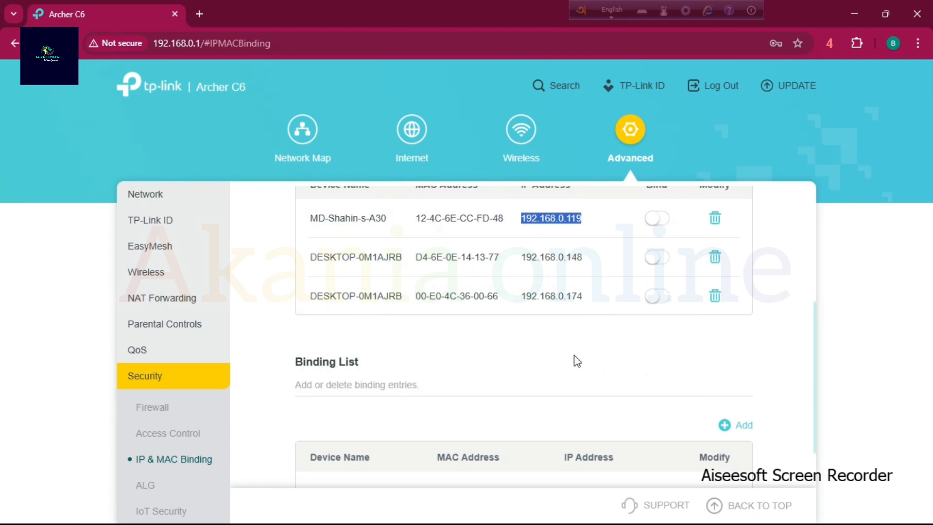
scroll(573, 420, down, 1)
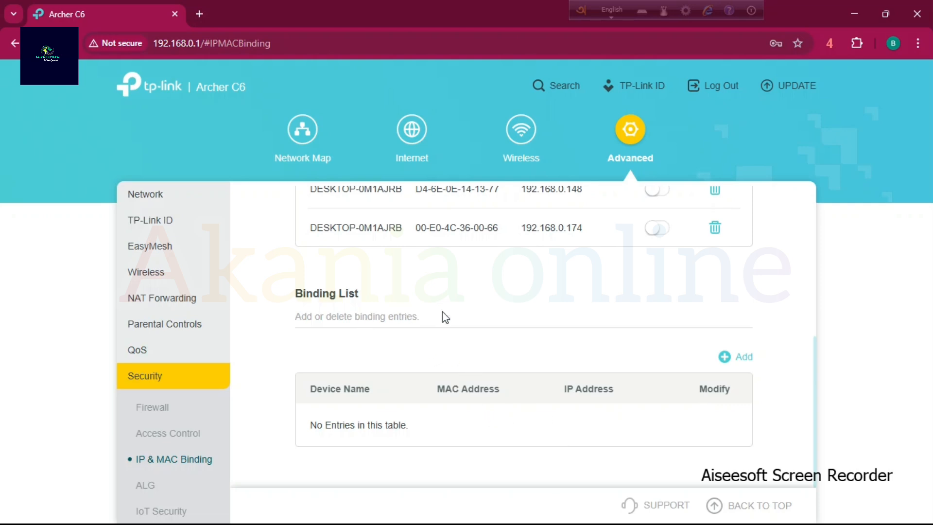
scroll(442, 311, up, 4)
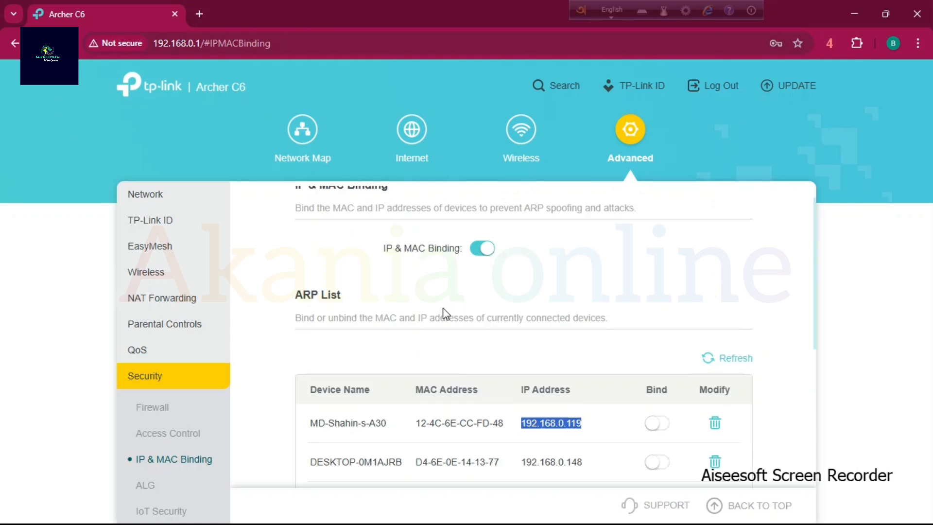
click(659, 424)
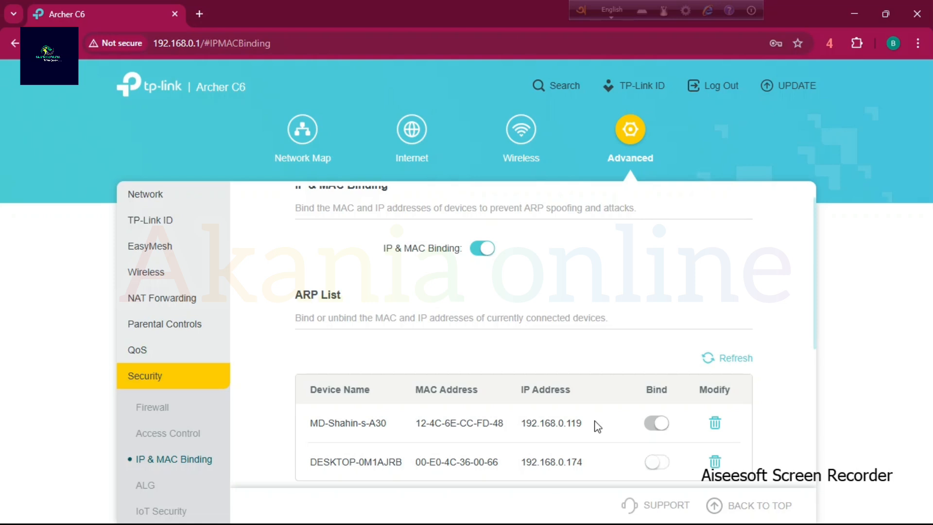
drag(329, 424, 554, 424)
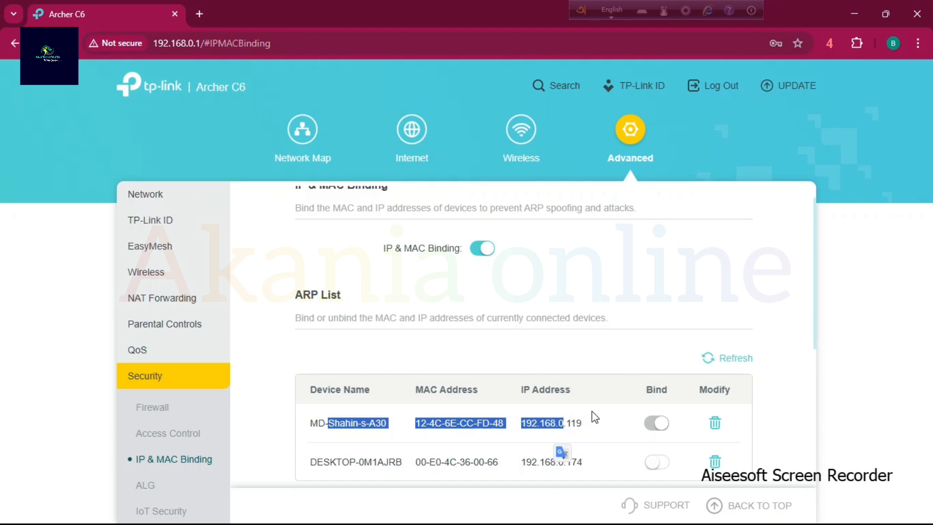
Open the Access Control page in the Security settings and look it over.
click(188, 434)
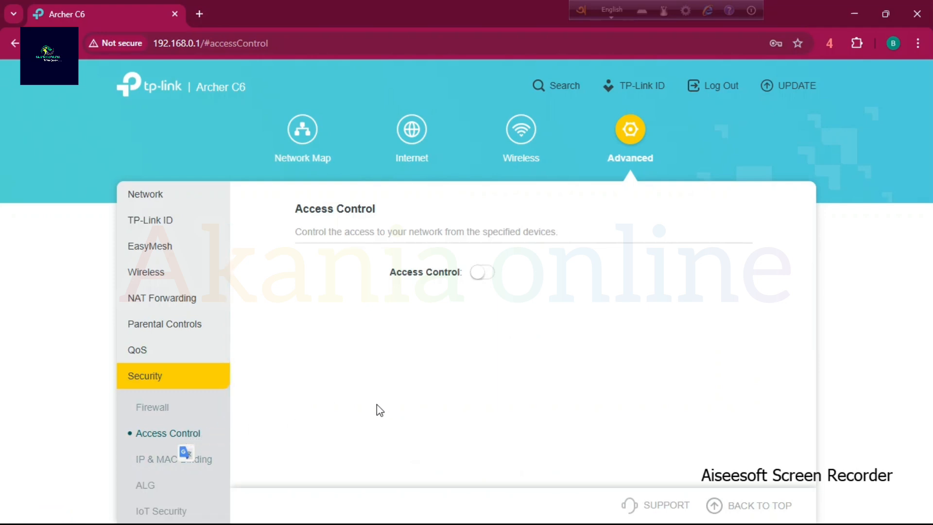
scroll(153, 489, down, 3)
scroll(154, 479, up, 4)
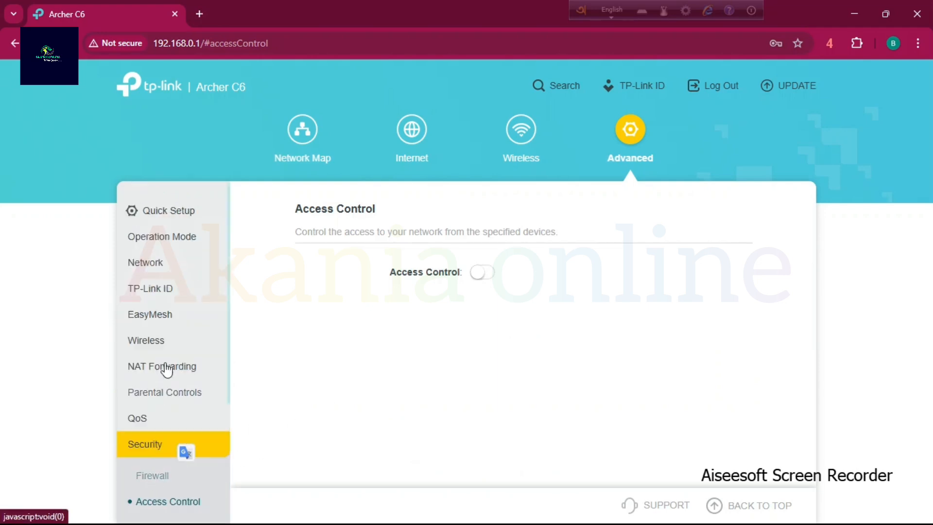